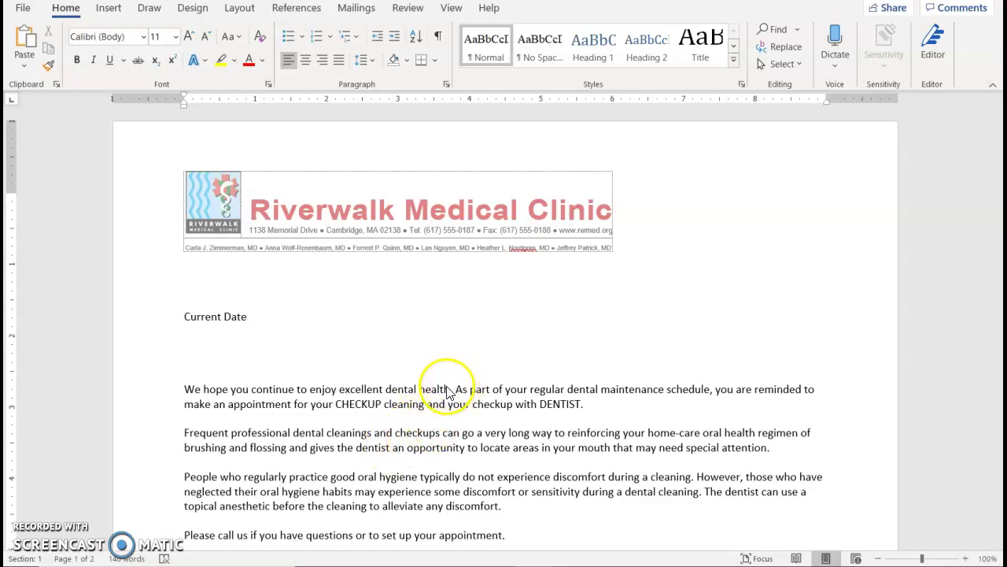
Switch the dental letter to Portrait orientation, checking it in One Page view, then return to 100% zoom.
scroll(446, 390, "down", 2)
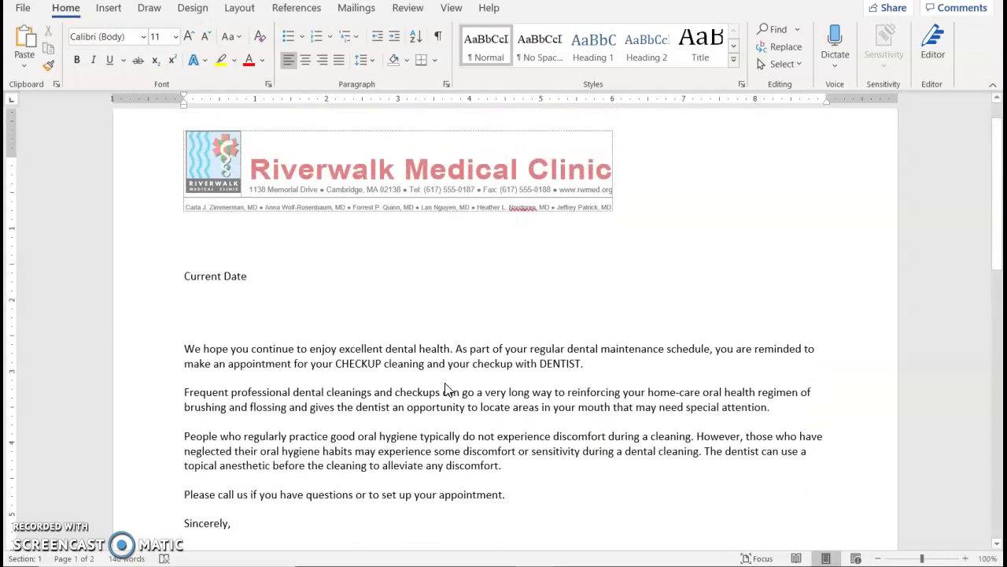
key("ctrl+Home")
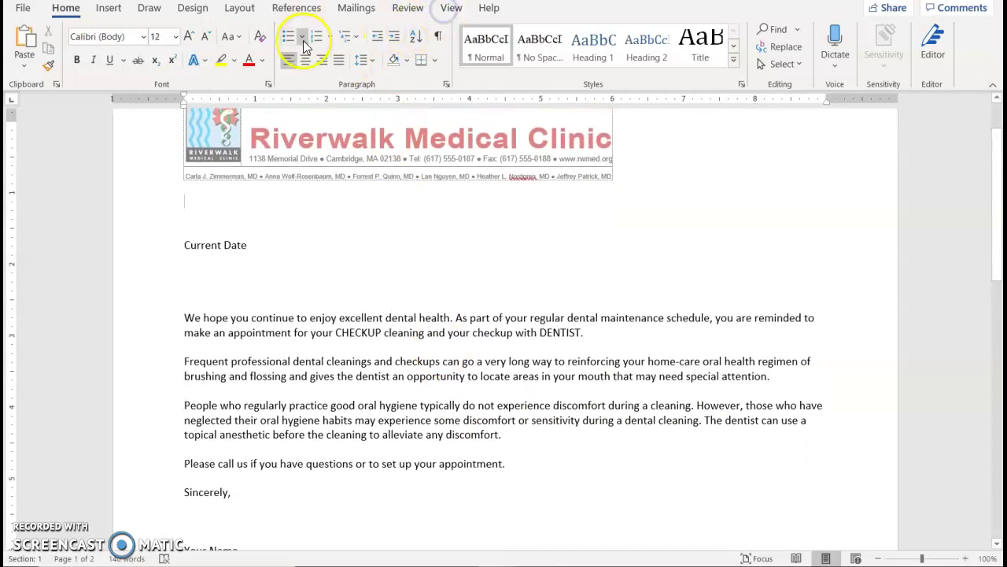
left_click(443, 11)
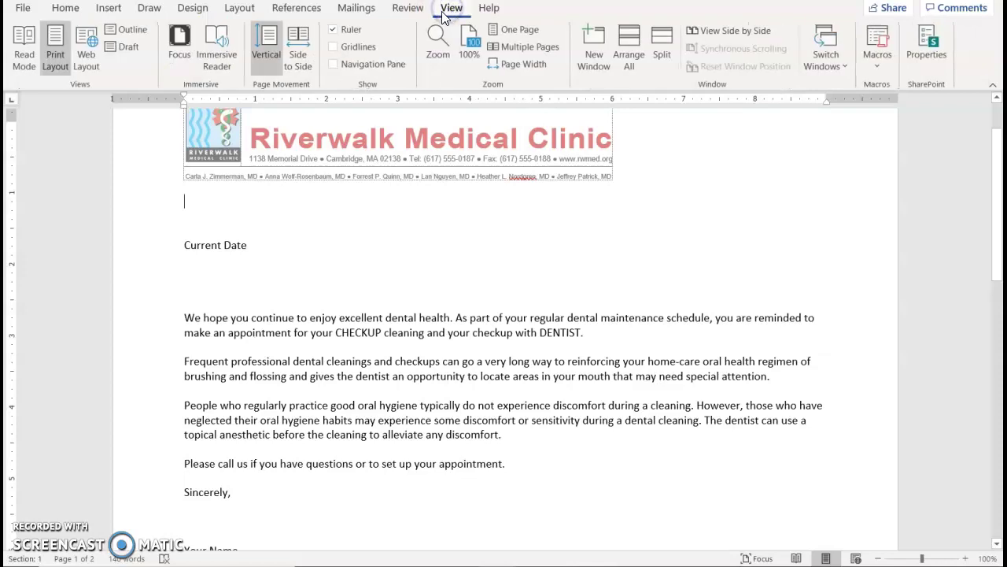
left_click(517, 31)
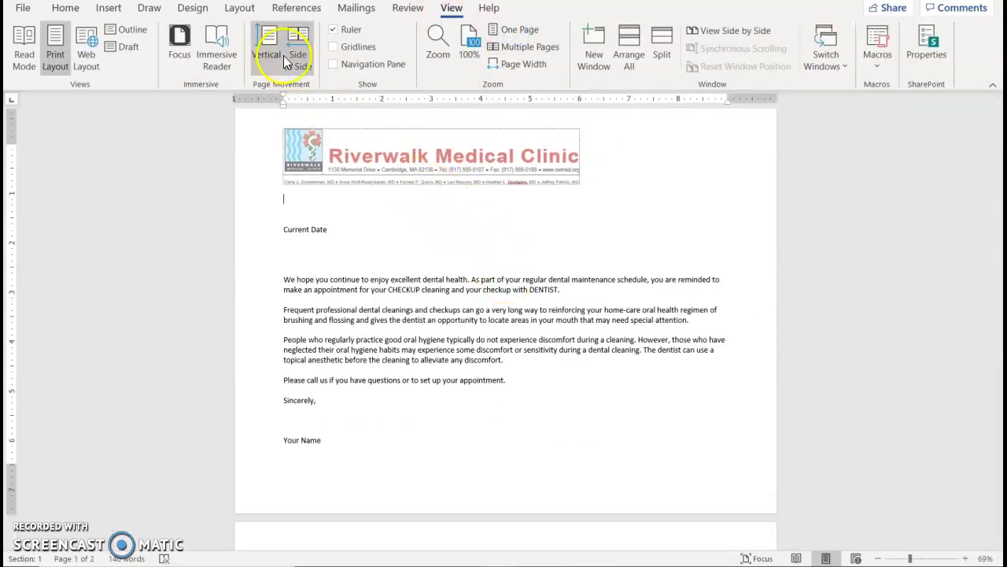
left_click(239, 8)
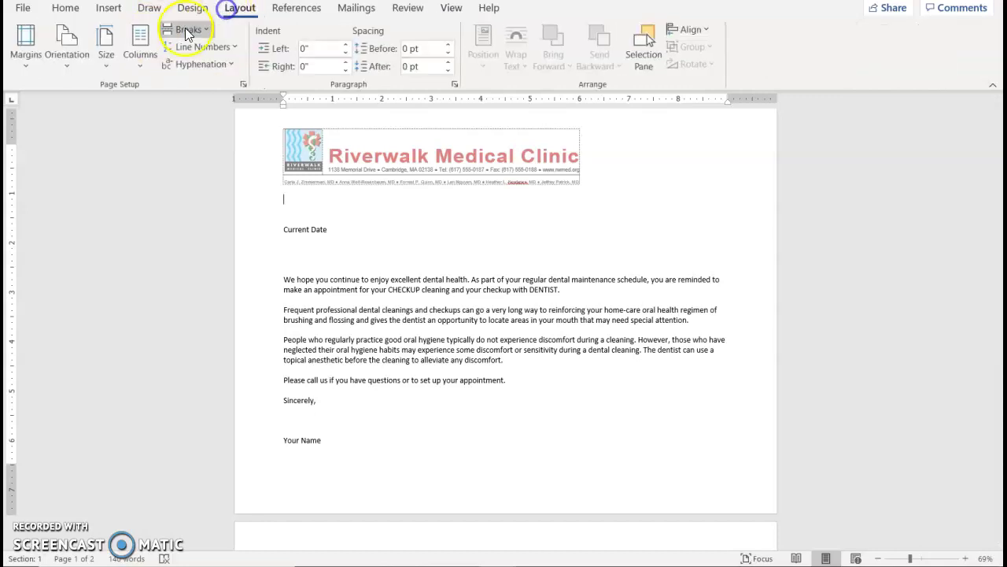
left_click(70, 49)
left_click(76, 106)
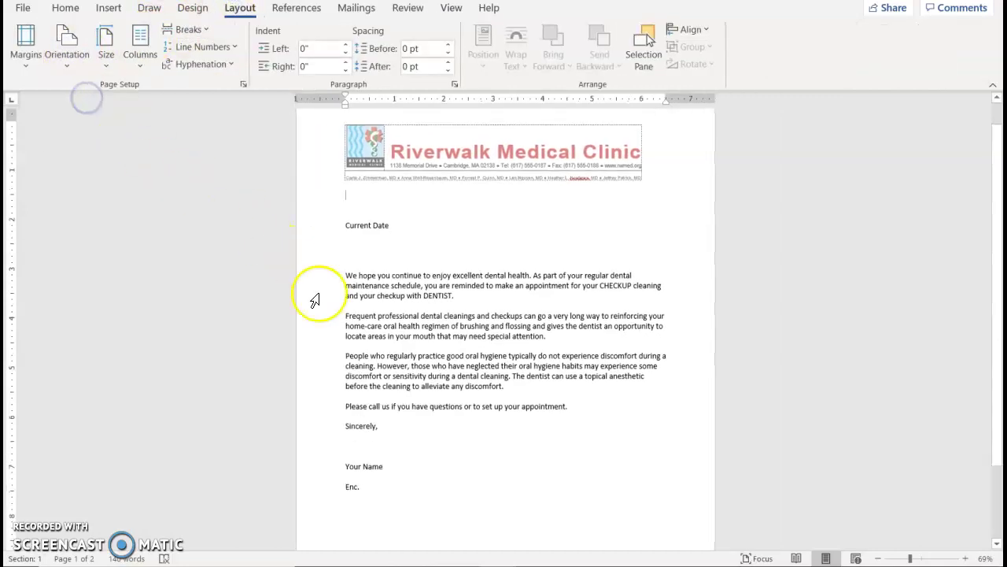
left_click(451, 8)
left_click(469, 43)
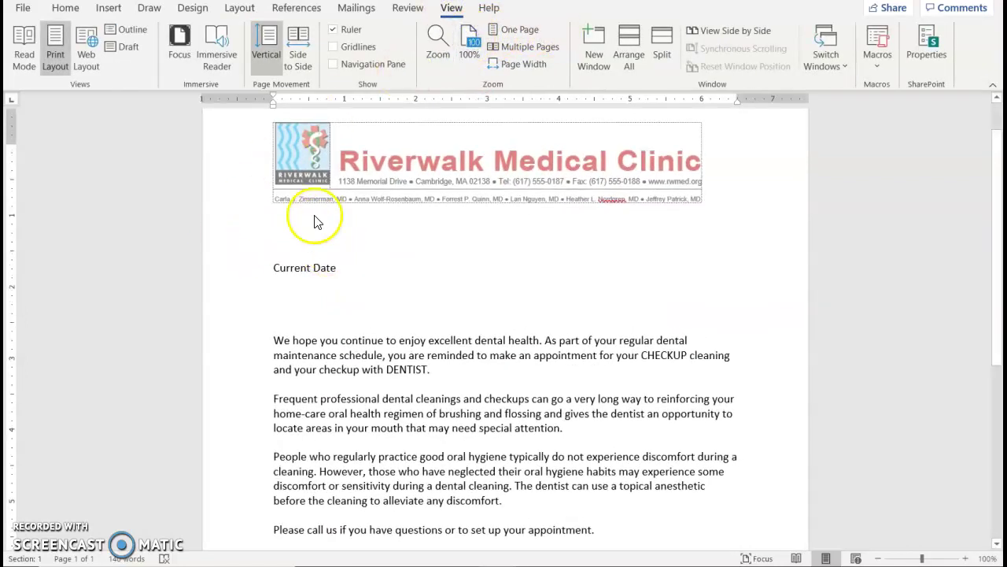
Run the Step-by-Step Mail Merge Wizard for Letters on the current document, choosing Type a new list.
left_click(350, 10)
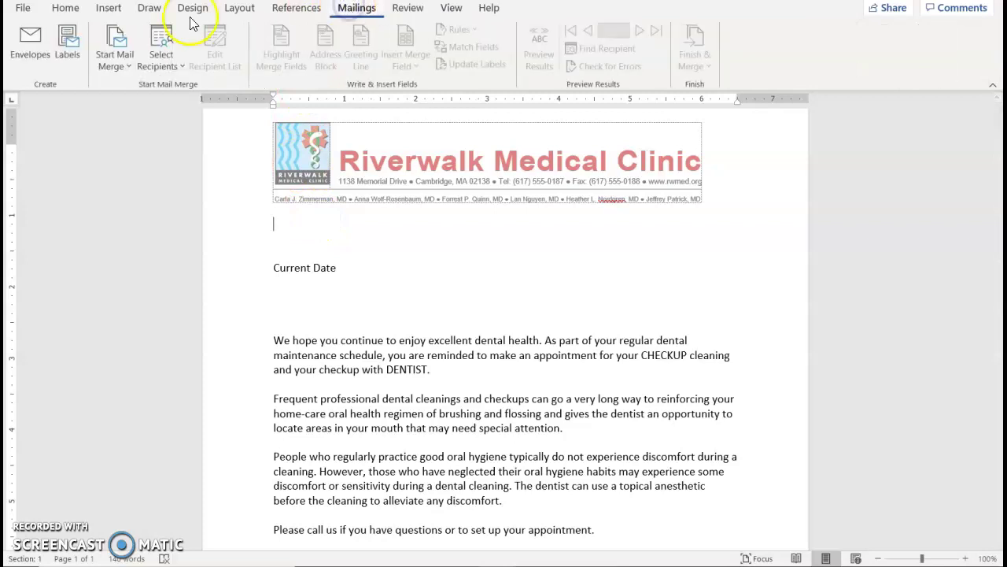
left_click(112, 49)
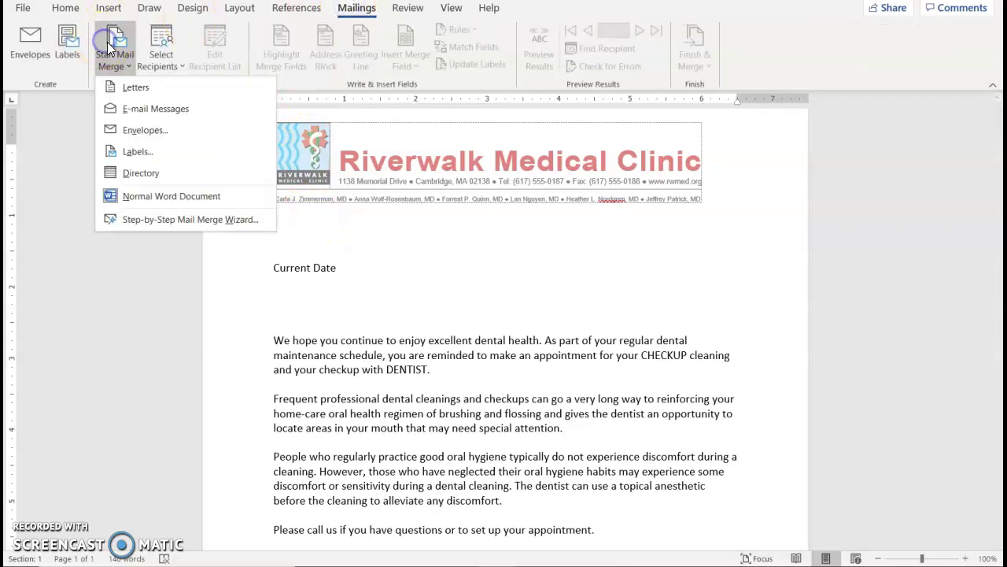
left_click(136, 223)
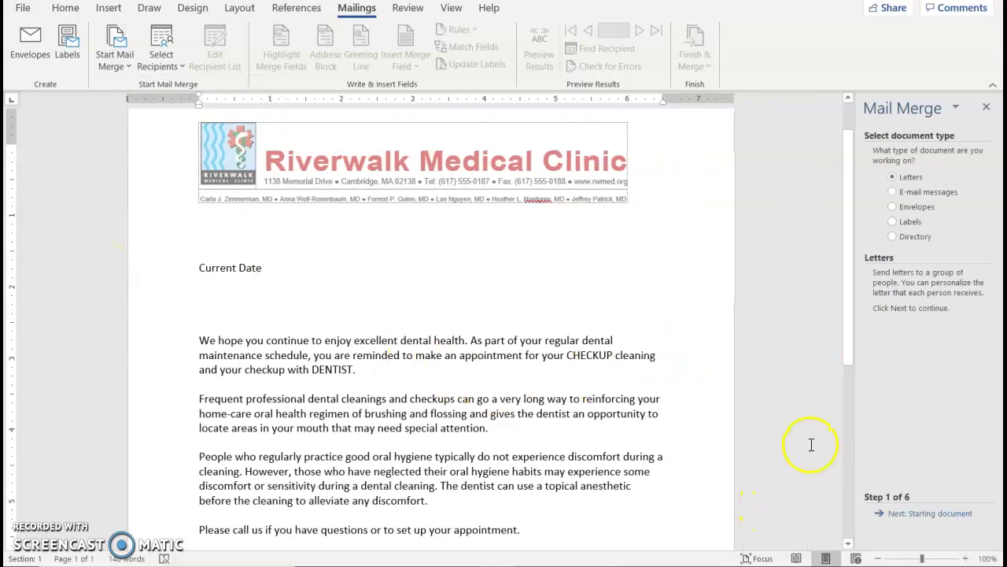
left_click(922, 515)
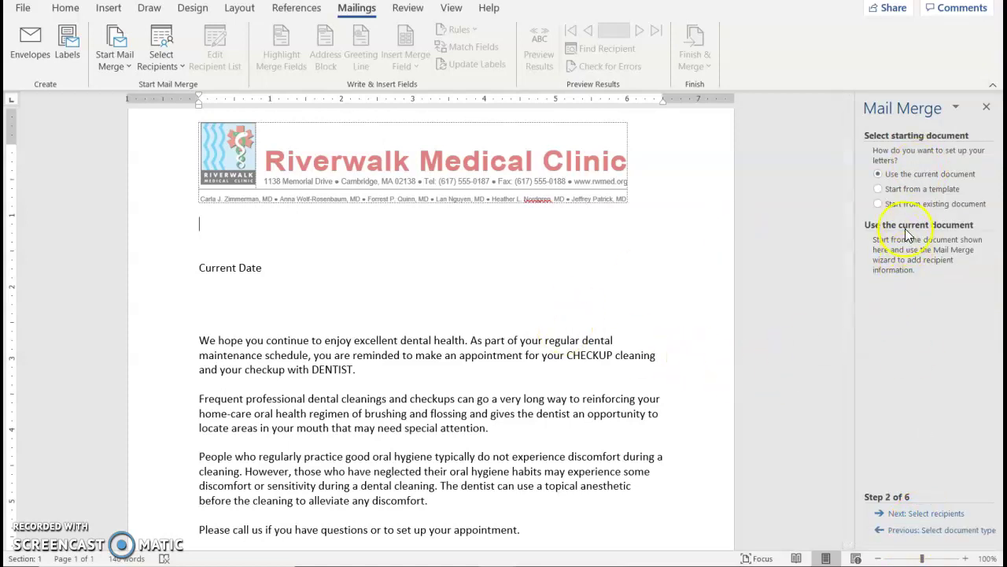
left_click(933, 514)
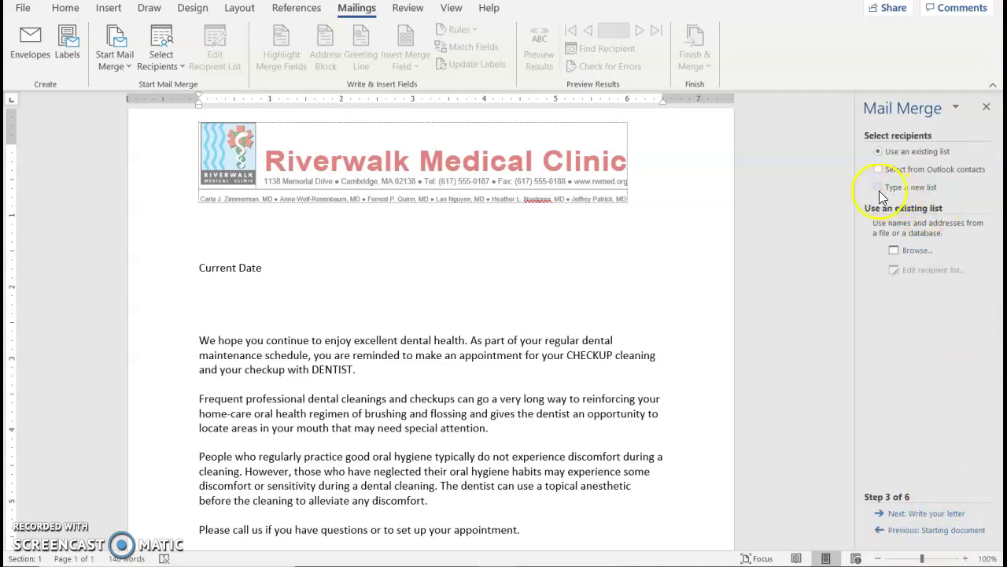
left_click(879, 189)
Customize the new address list's columns, deleting Company Name, Address Line 2 and Country or Region.
left_click(913, 251)
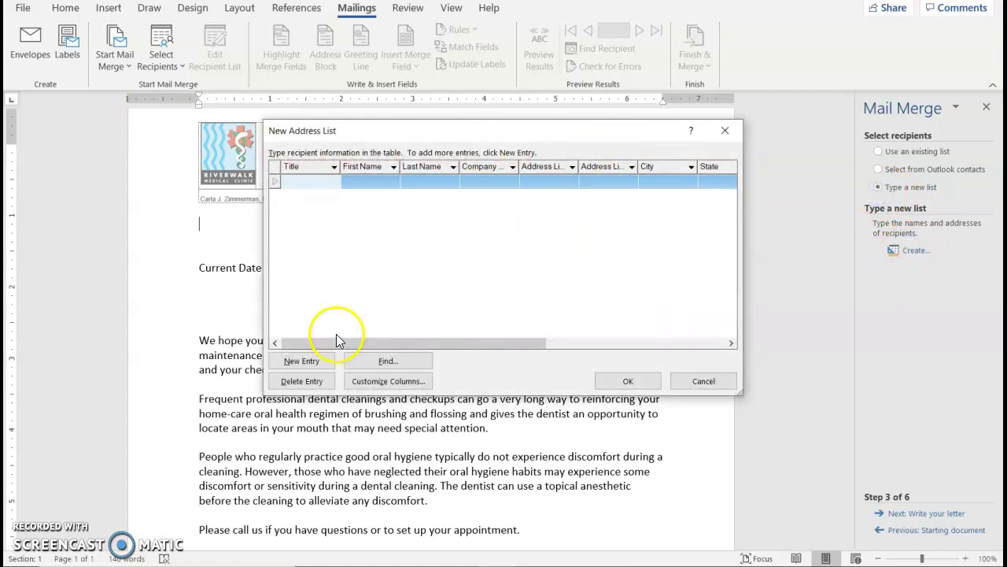
left_click(384, 386)
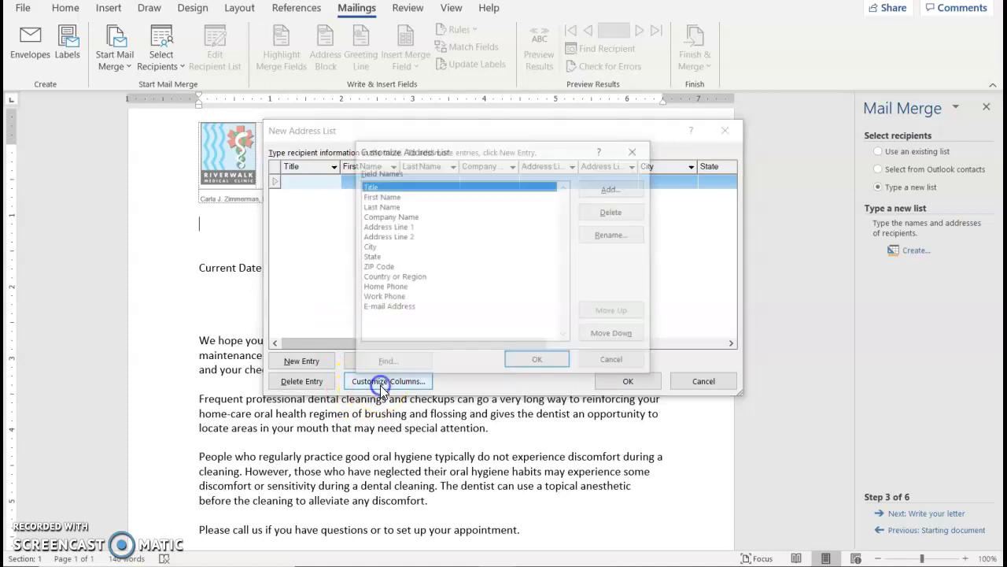
left_click(387, 216)
left_click(613, 211)
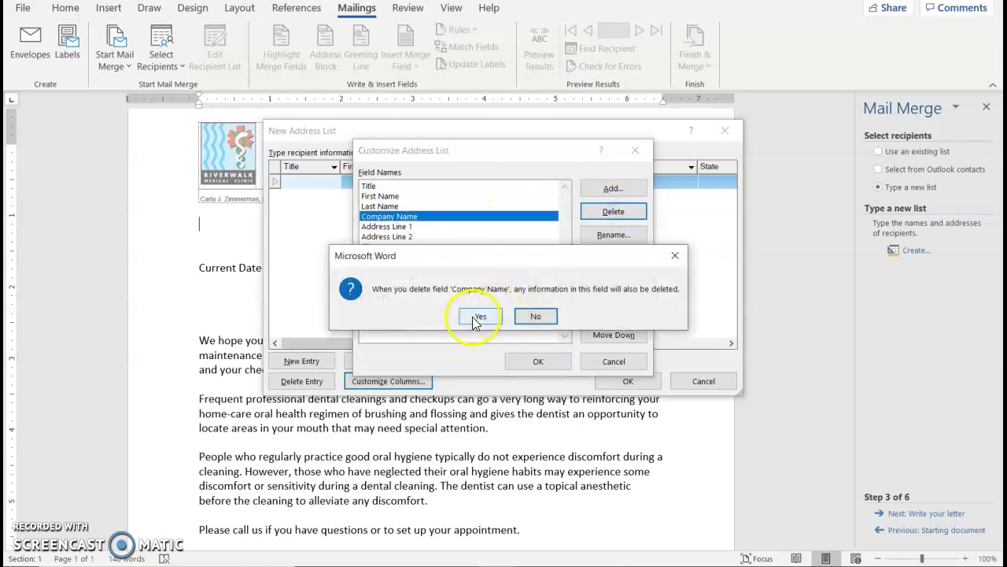
left_click(477, 316)
left_click(409, 226)
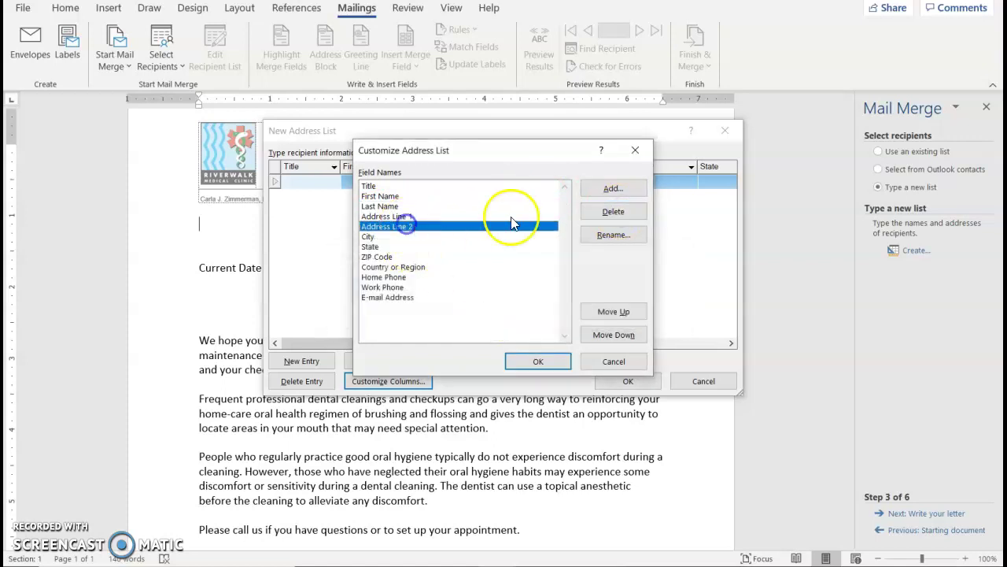
left_click(613, 211)
left_click(480, 315)
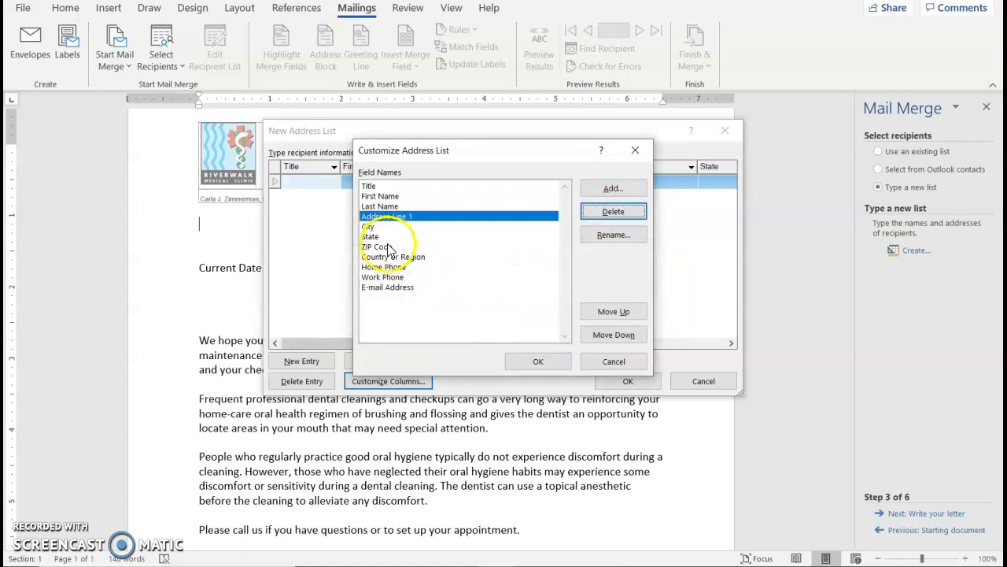
left_click(393, 257)
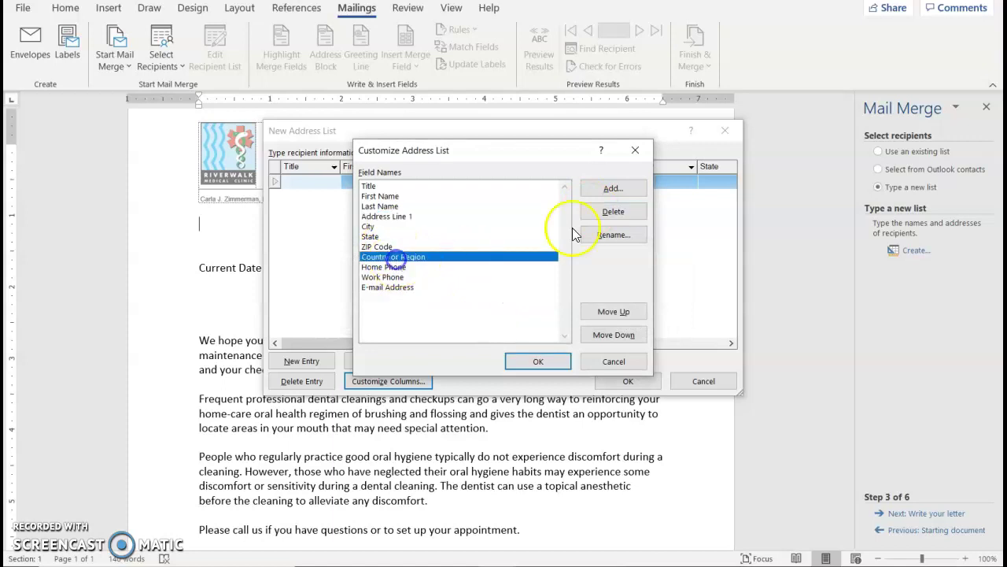
left_click(614, 210)
left_click(478, 316)
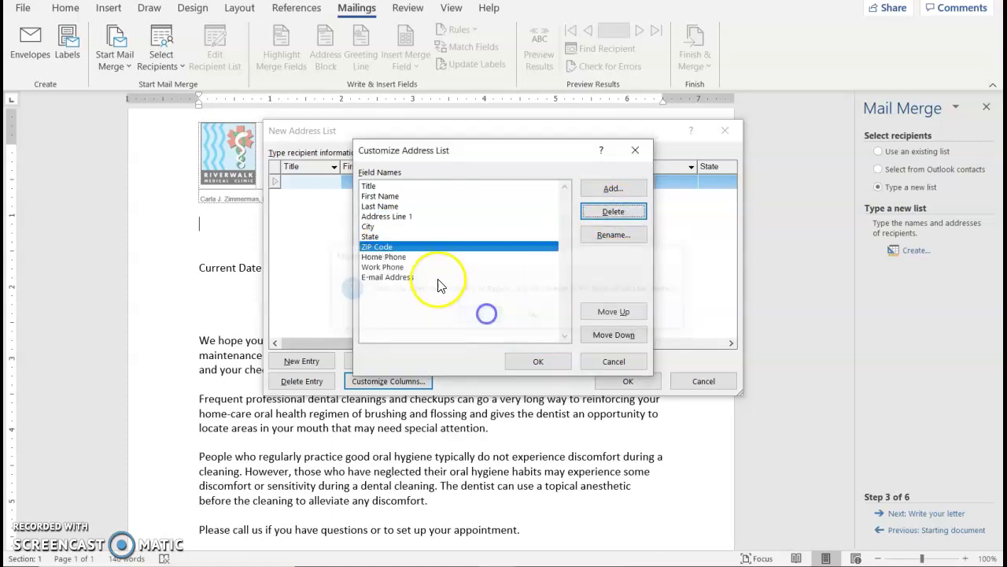
Delete the Home Phone, Work Phone and E-mail Address fields.
left_click(403, 258)
left_click(612, 213)
left_click(480, 315)
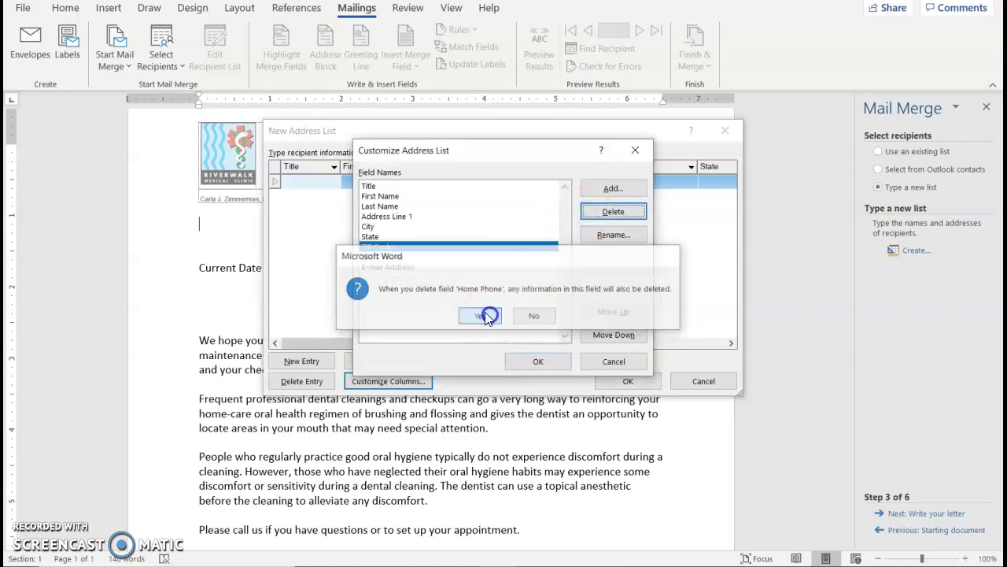
left_click(399, 256)
left_click(592, 212)
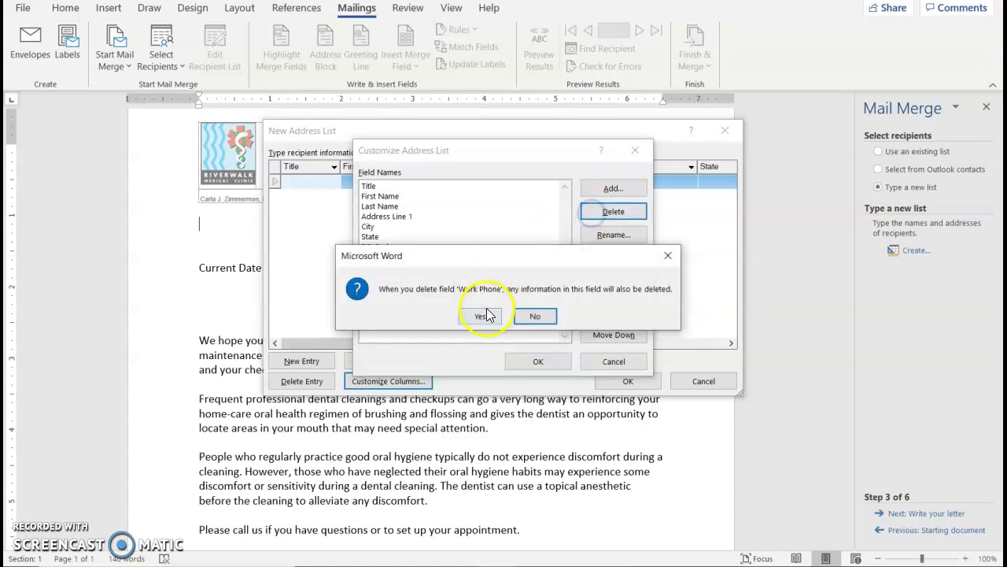
left_click(486, 315)
left_click(408, 258)
left_click(592, 214)
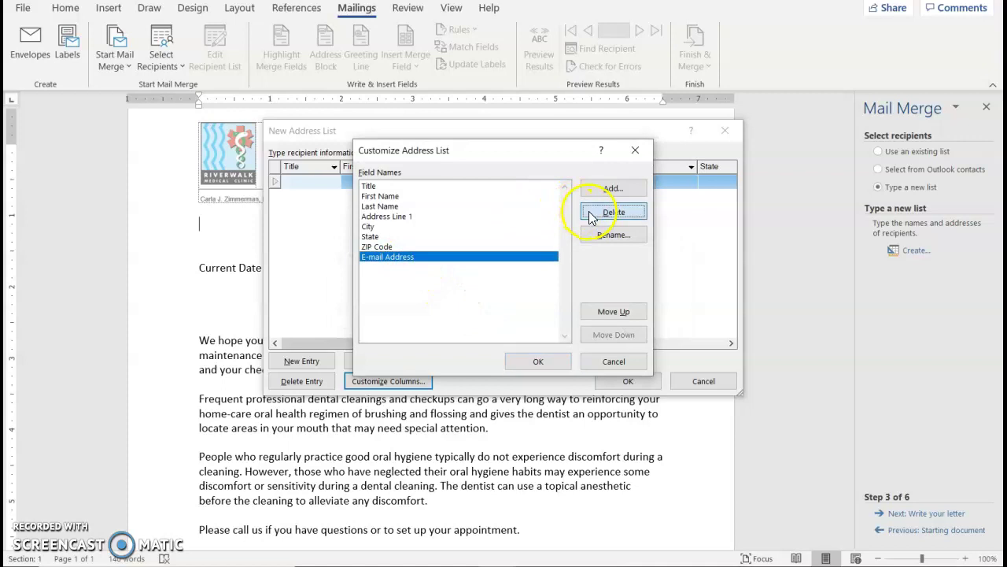
left_click(478, 315)
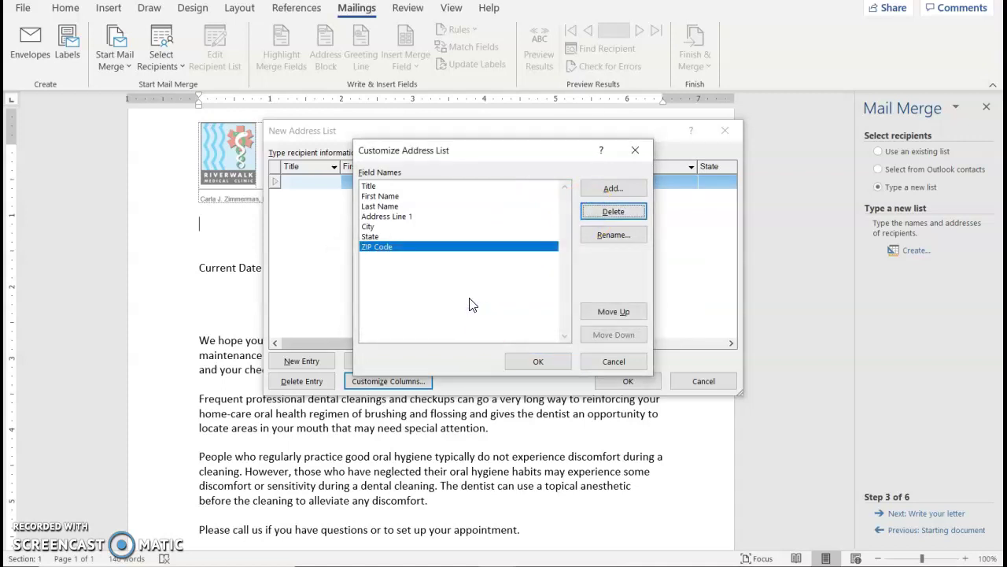
Add new CHECKUP and DENTIST fields to the recipient list.
left_click(626, 188)
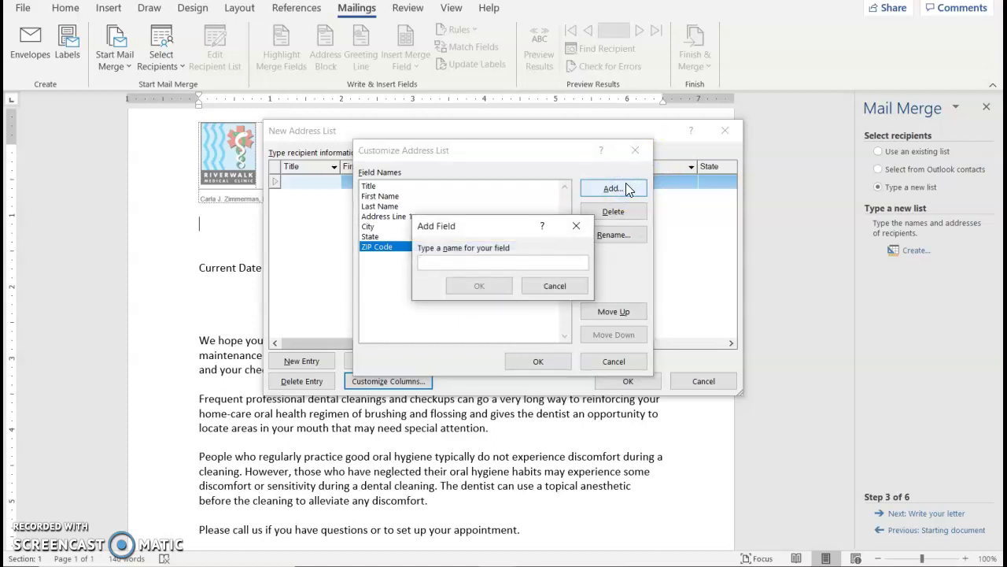
type("CHECKUP")
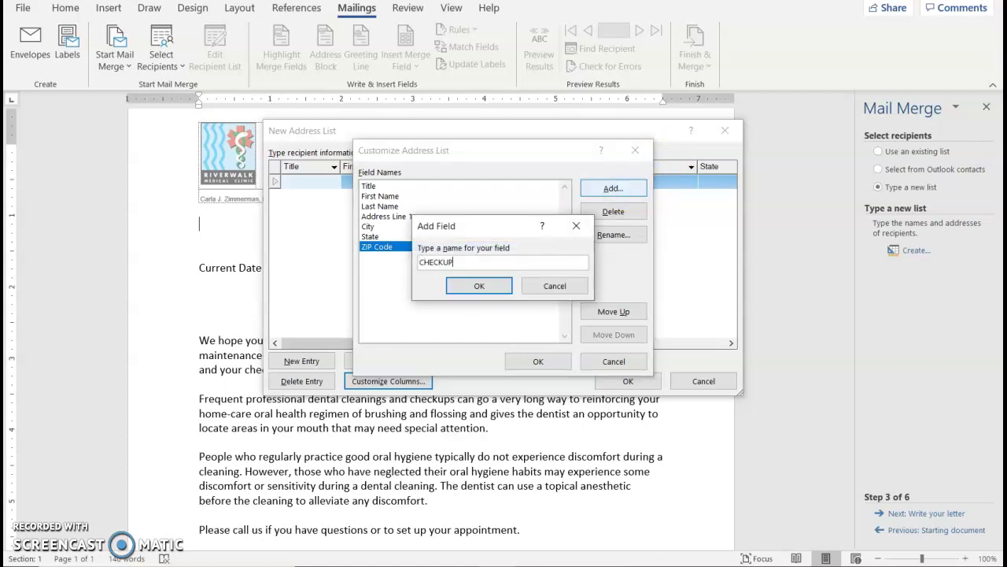
left_click(472, 288)
left_click(596, 197)
type("DENTIST")
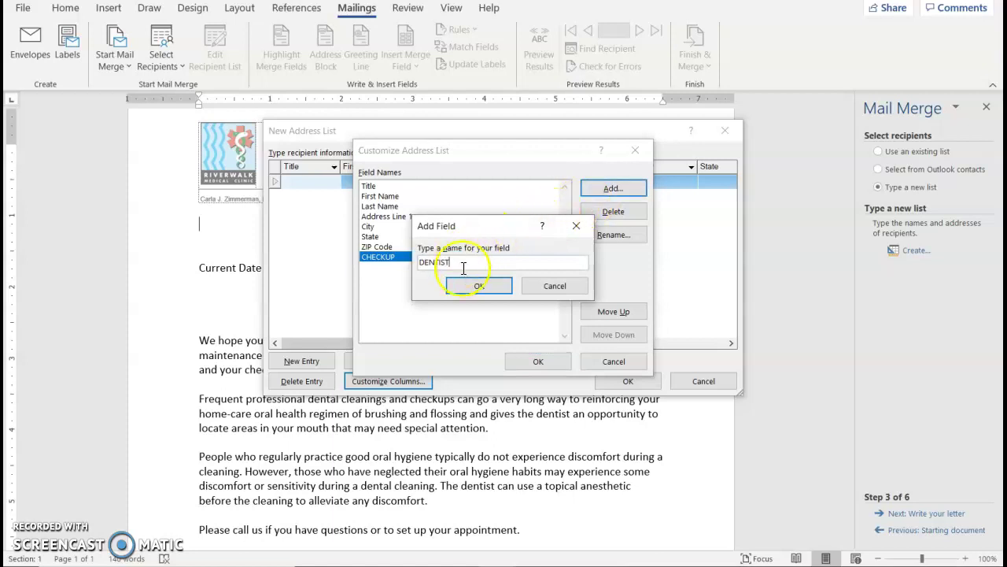
left_click(479, 285)
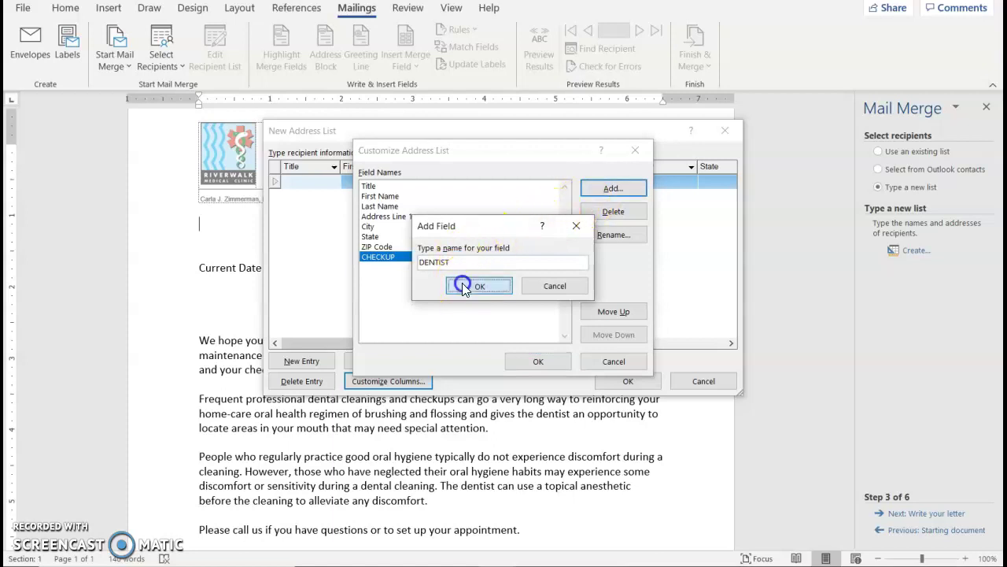
Accept the customized fields and save the five-patient list as IL_WD_6_DentalData.mdb.
left_click(543, 361)
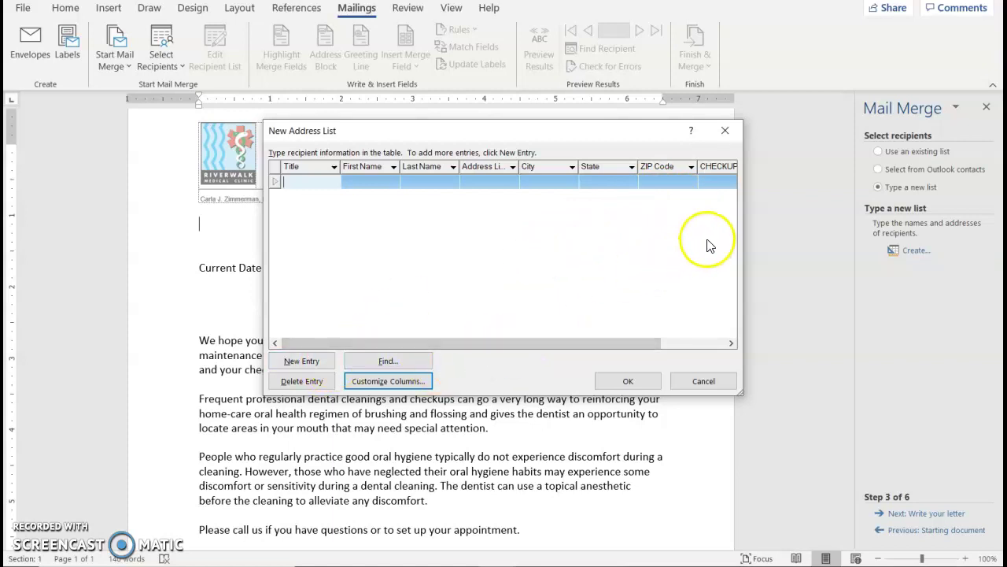
left_click(650, 389)
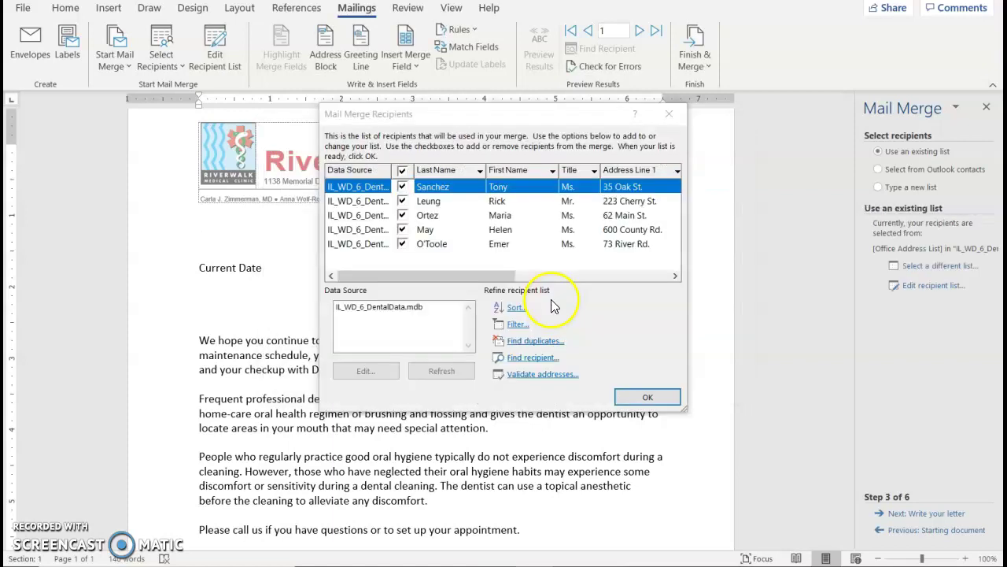
Sort the merge recipients ascending by Last Name: Leung, May, Ortez, O'Toole, Sanchez.
left_click(644, 396)
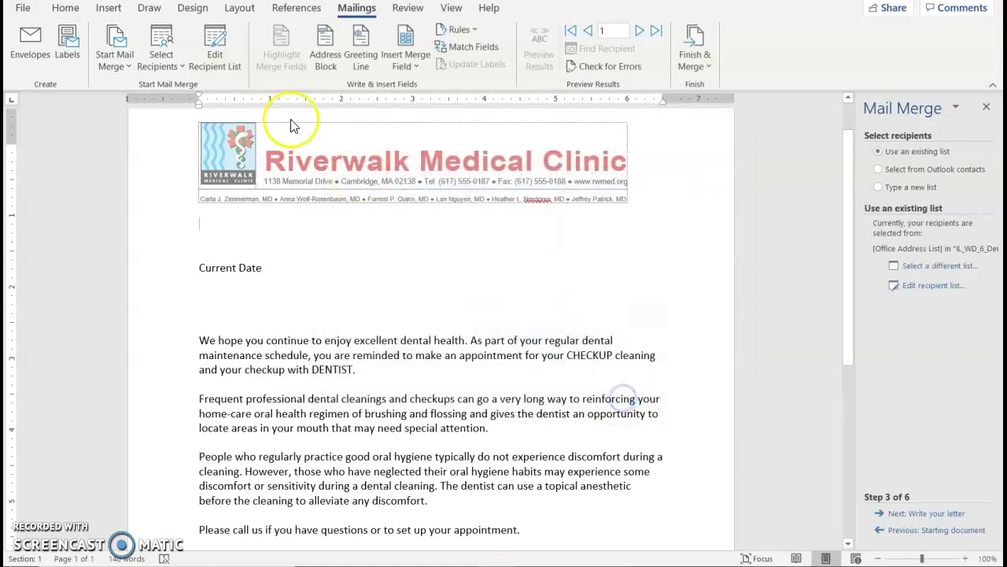
left_click(221, 62)
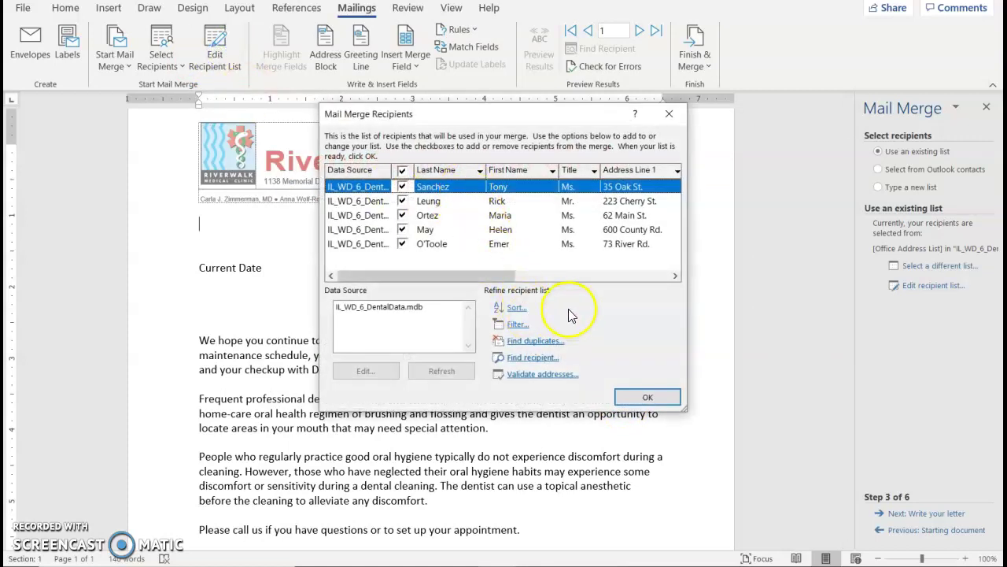
left_click(515, 312)
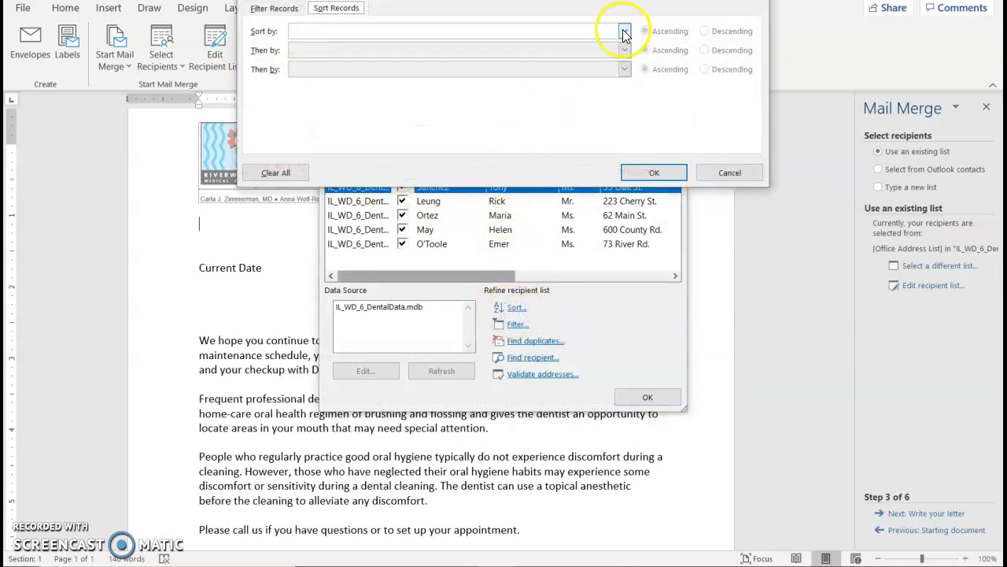
left_click(625, 33)
left_click(315, 73)
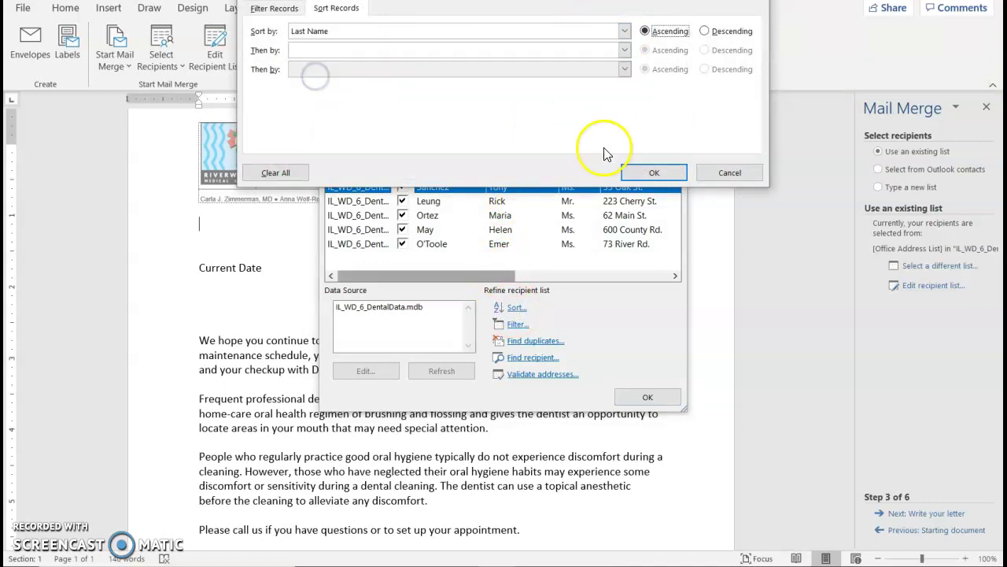
left_click(652, 174)
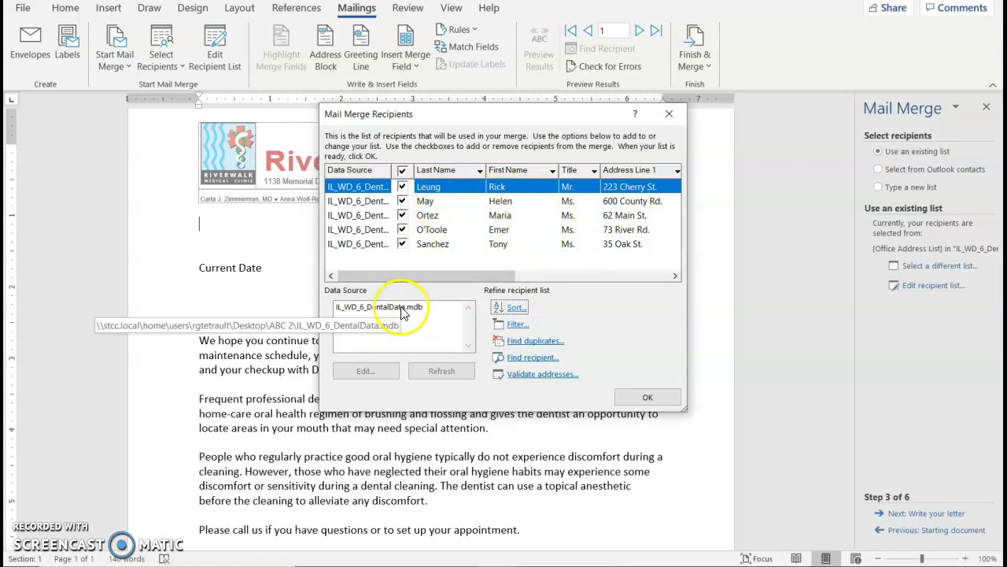
Edit IL_WD_6_DentalData.mdb, widening the Address column to check entries, then save and update the file.
left_click(627, 202)
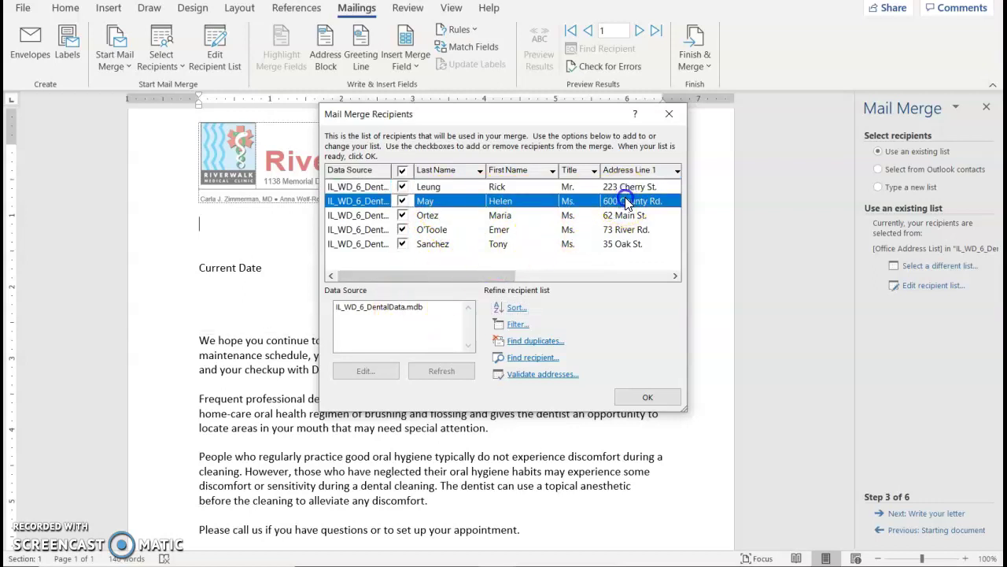
left_click(392, 309)
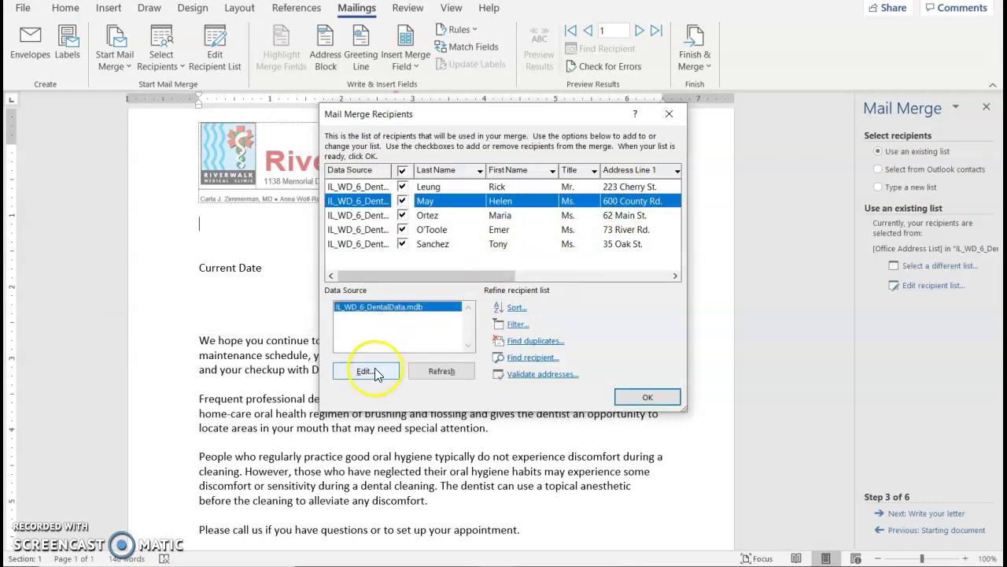
left_click(368, 371)
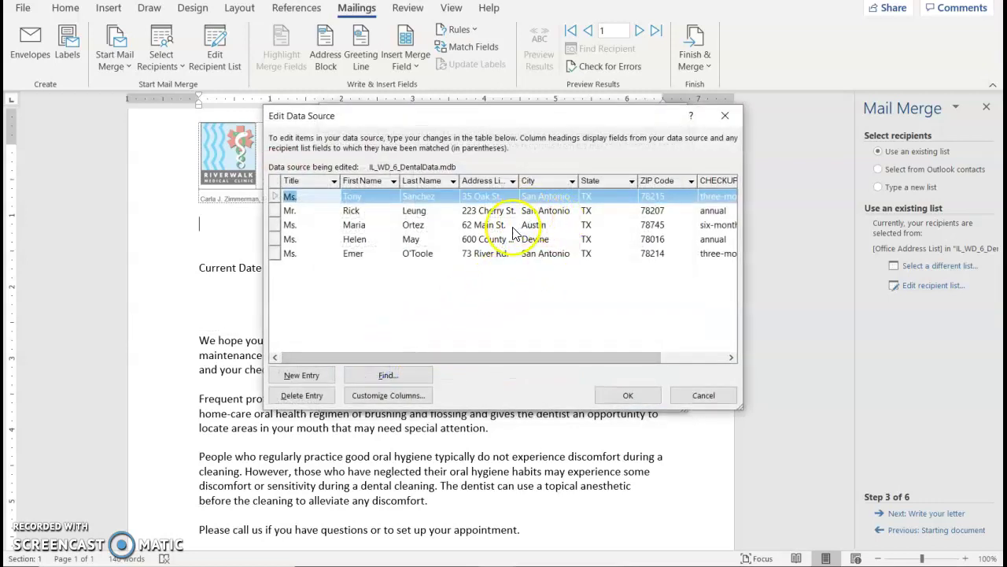
left_click(526, 226)
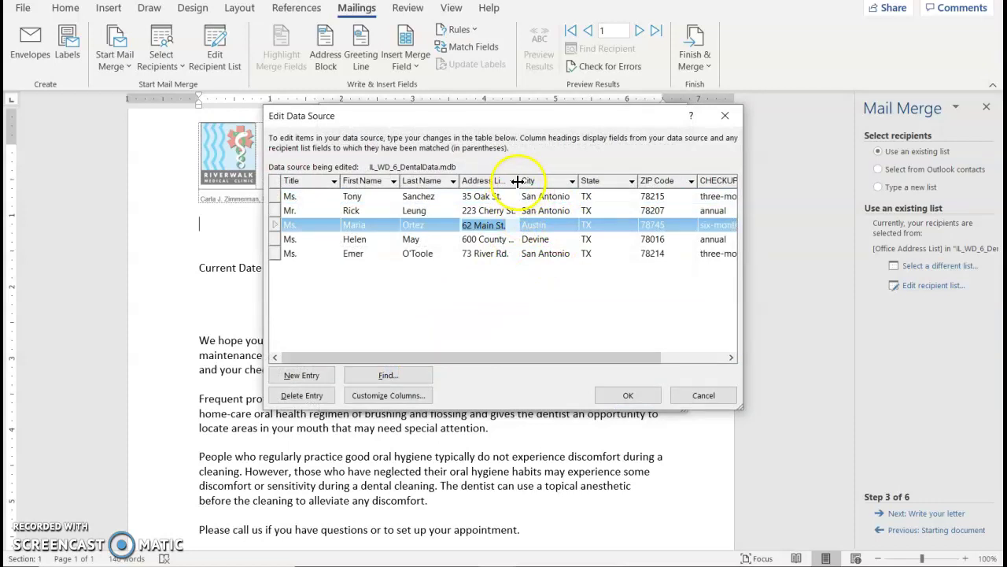
left_click_drag(519, 181, 525, 180)
left_click(520, 240)
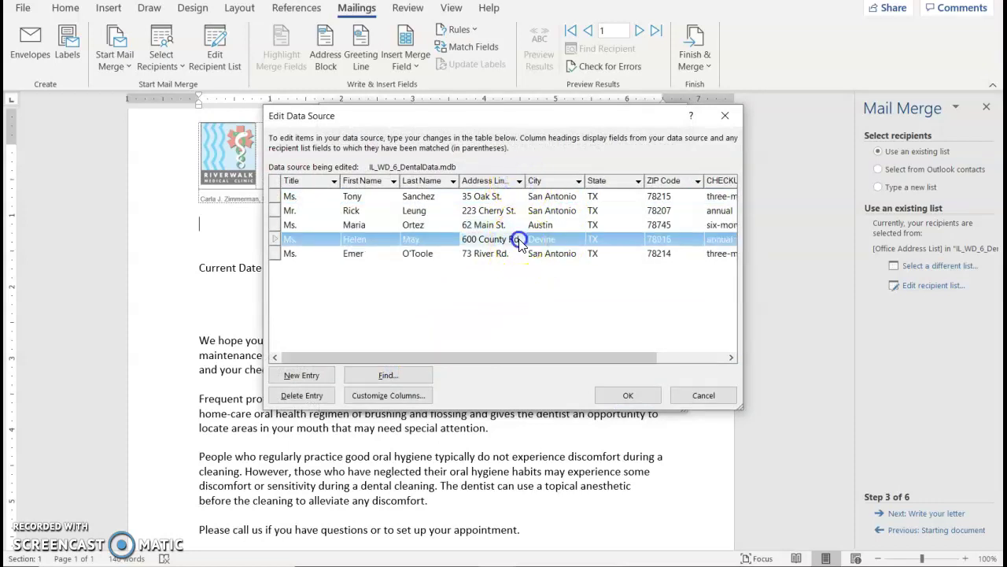
left_click(501, 245)
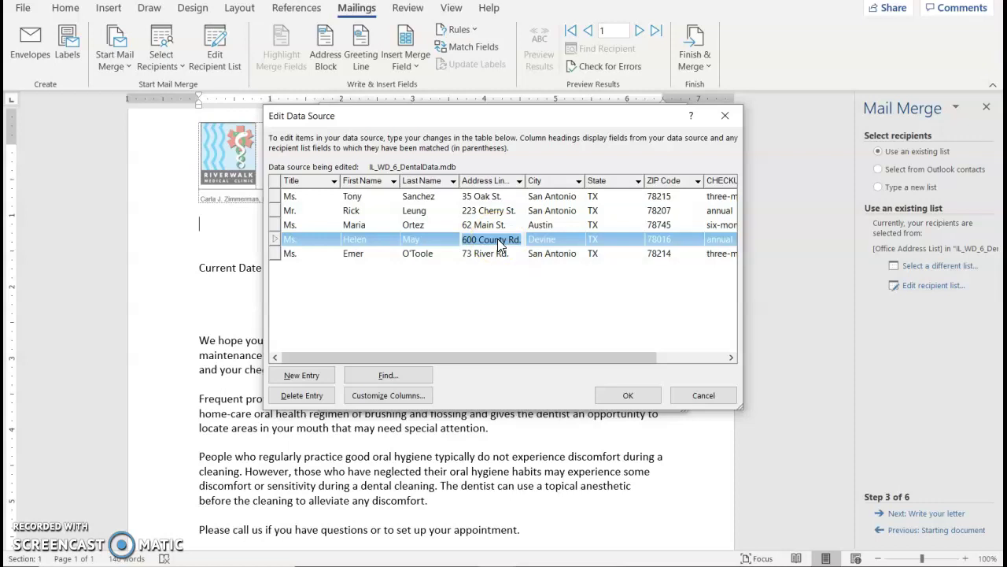
left_click(618, 397)
left_click(454, 311)
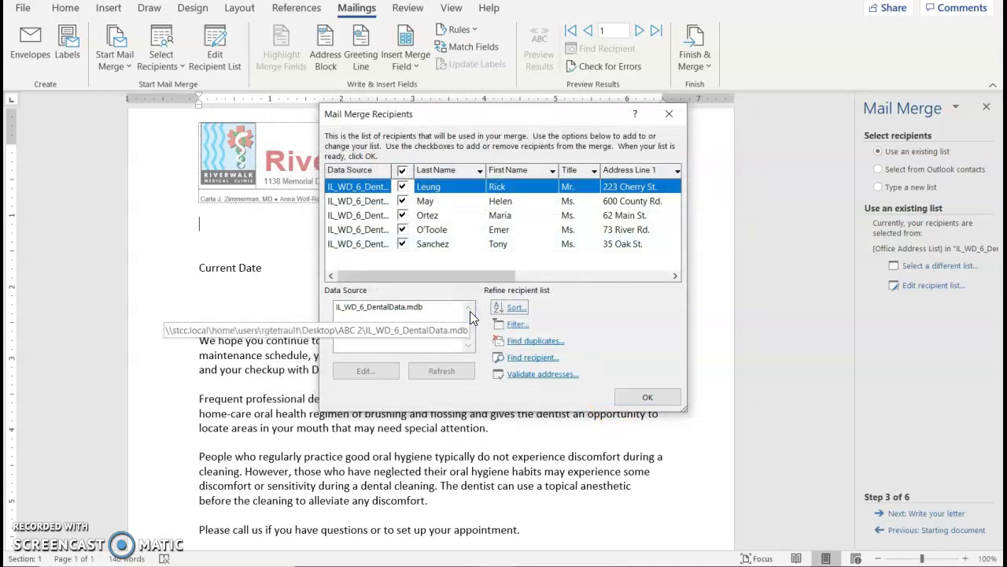
left_click(646, 397)
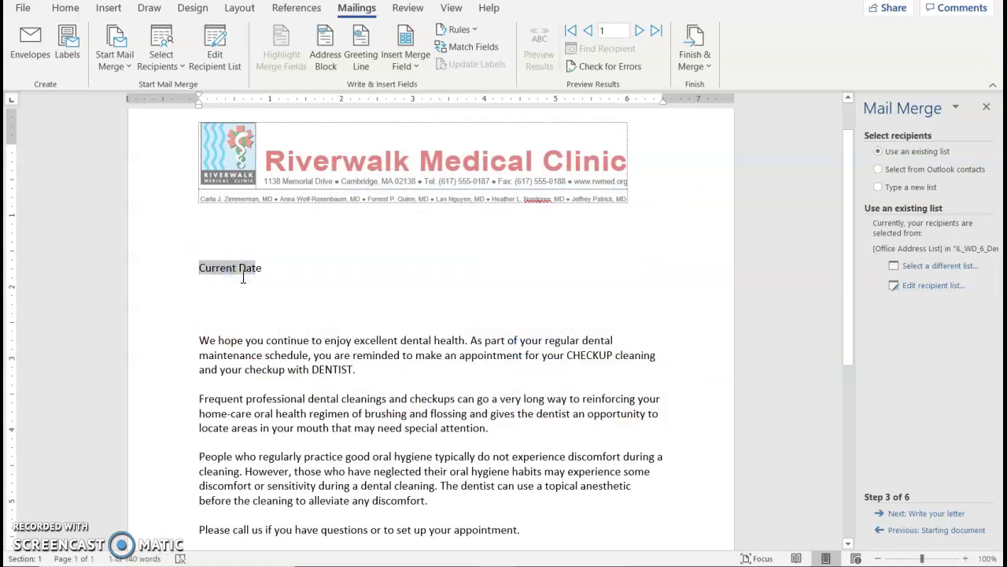
Replace Current Date with the date in the October 23, 2020 format.
left_click(108, 7)
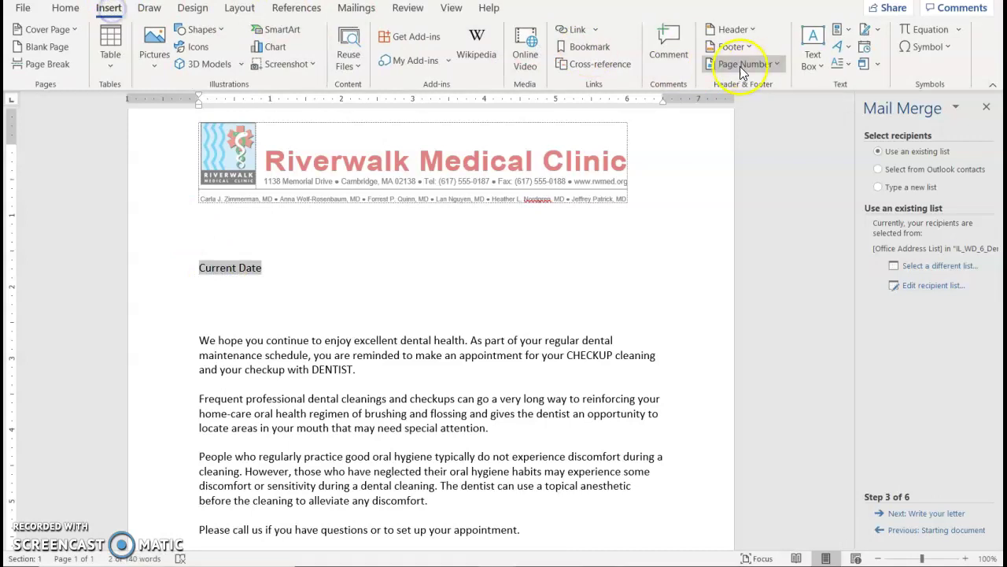
left_click(864, 47)
left_click(321, 187)
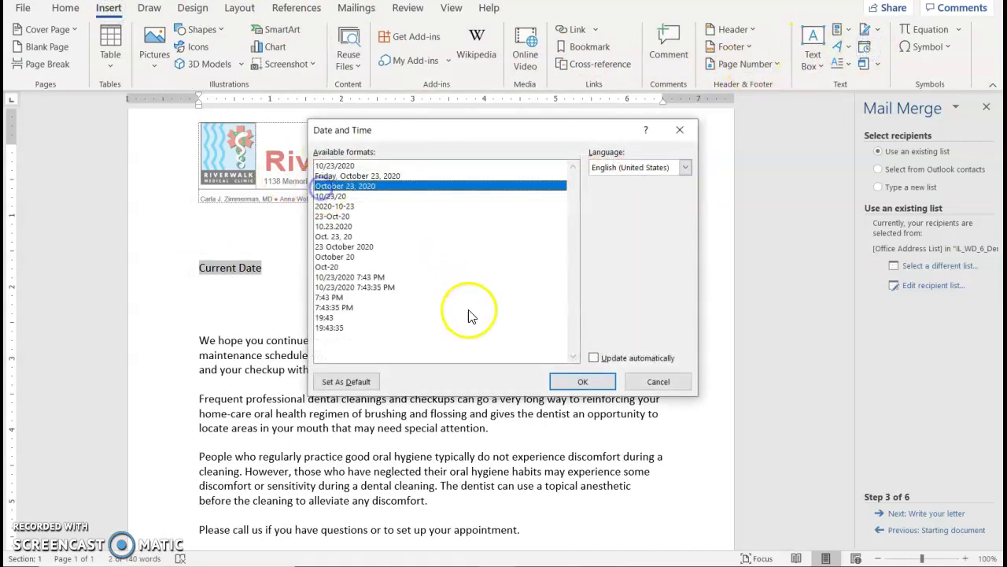
left_click(582, 381)
Replace the Your Name placeholder with the sender's name.
scroll(429, 366, "down", 1)
scroll(429, 366, "down", 5)
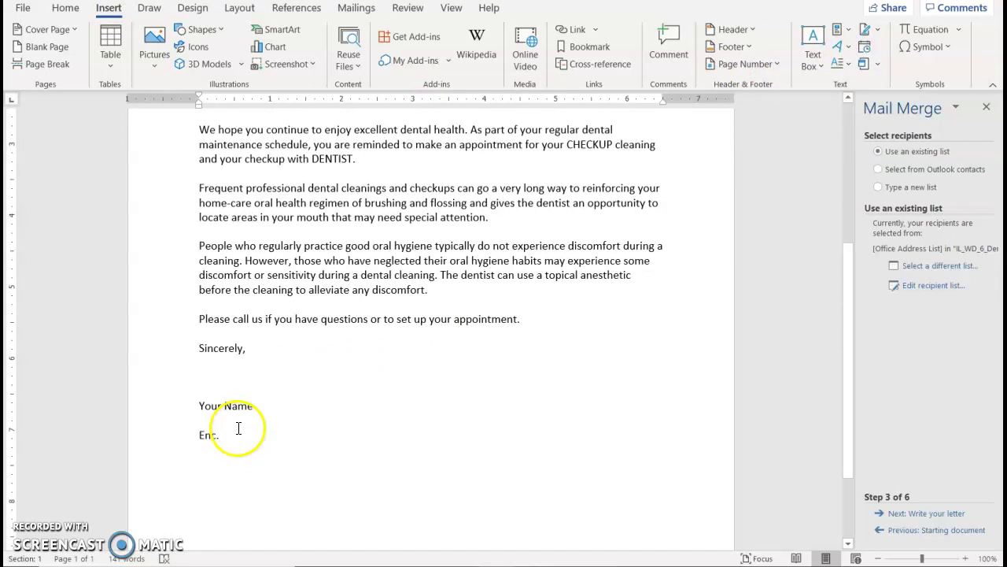
triple_click(250, 402)
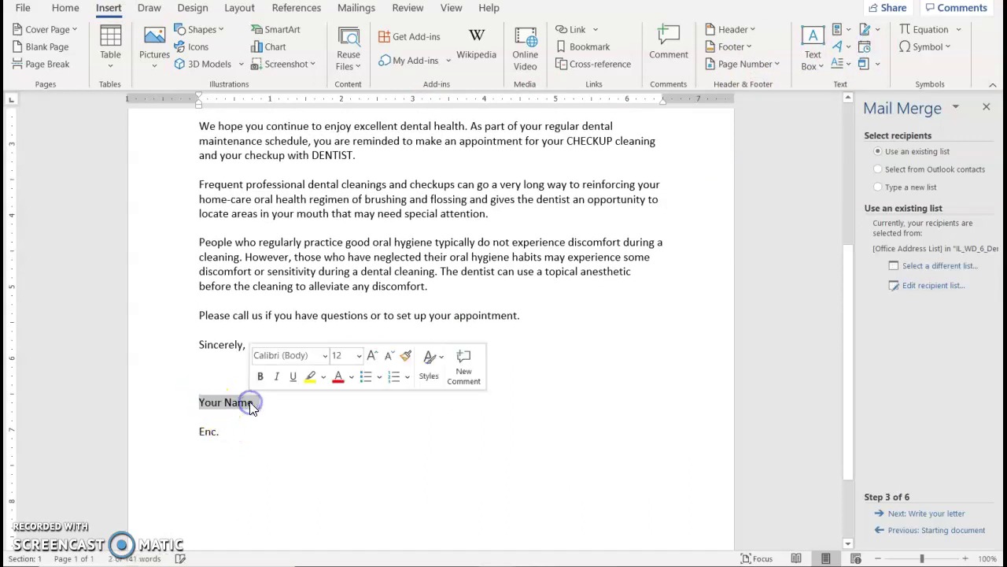
type("R")
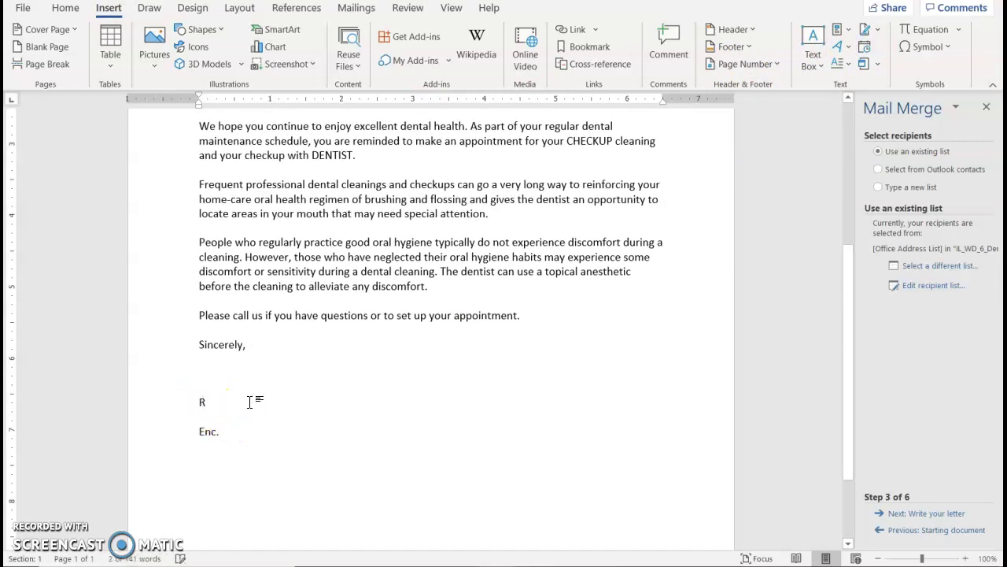
type("enee Tetrault")
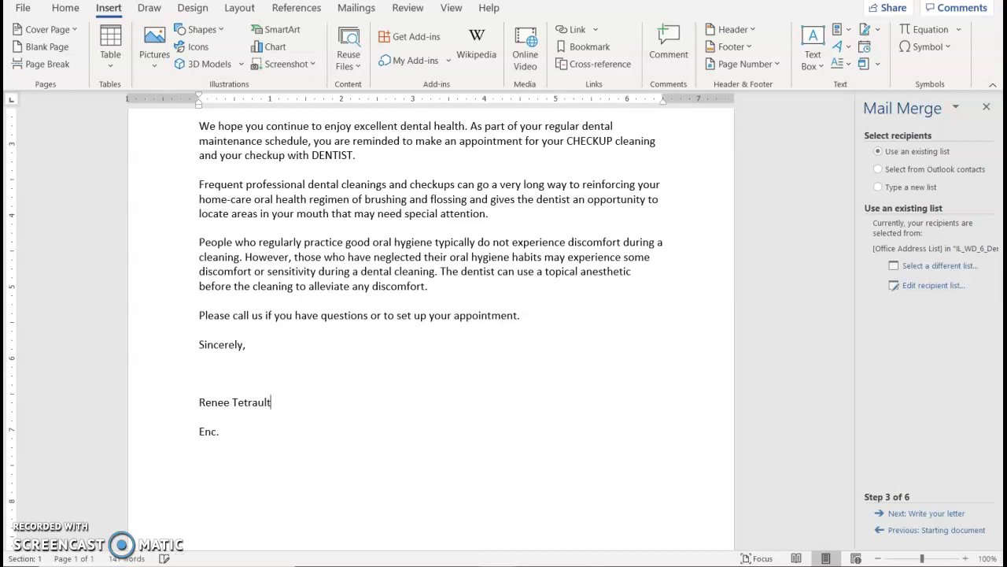
scroll(247, 381, "up", 7)
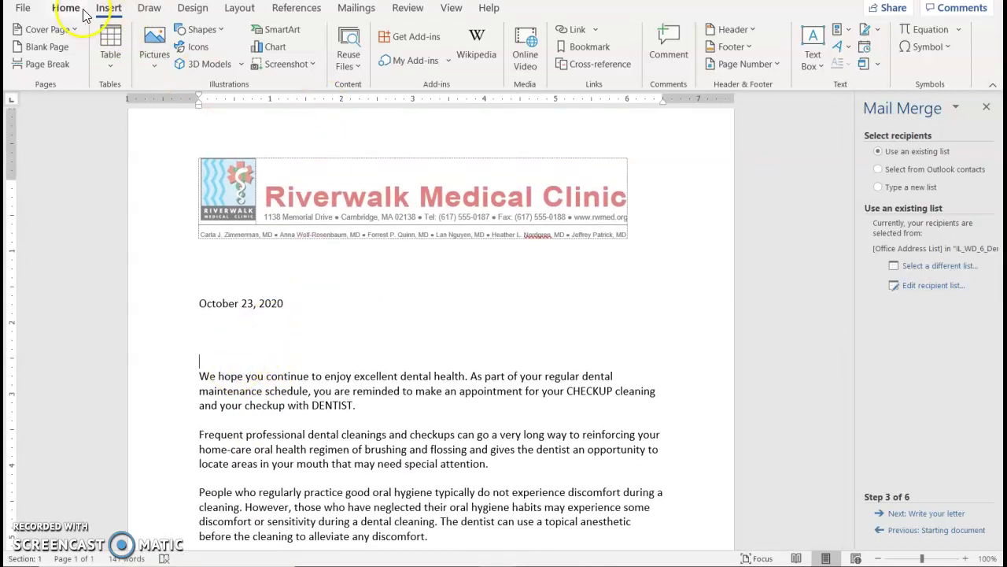
left_click(76, 9)
Insert the «AddressBlock» merge field followed by a blank line.
left_click(348, 10)
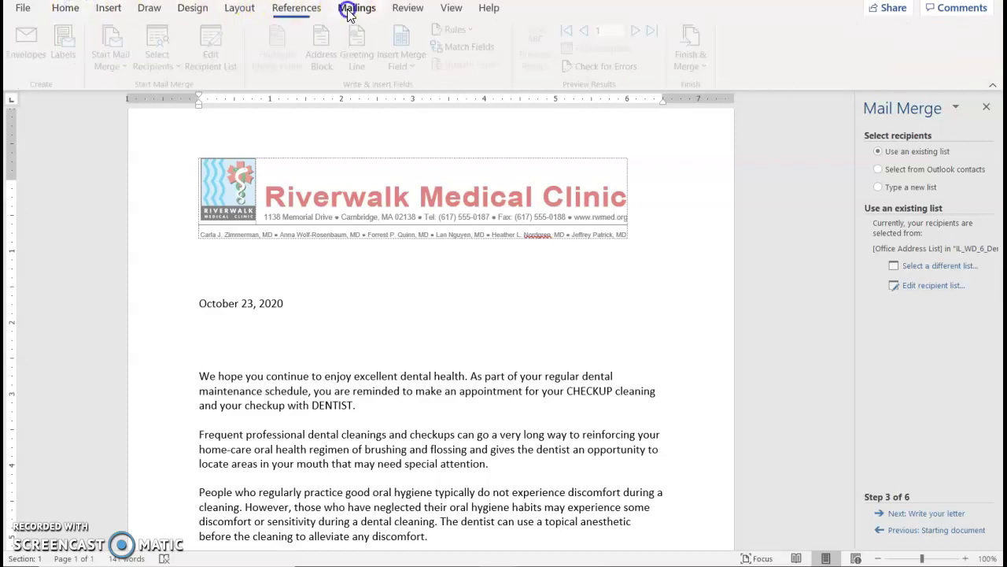
left_click(321, 54)
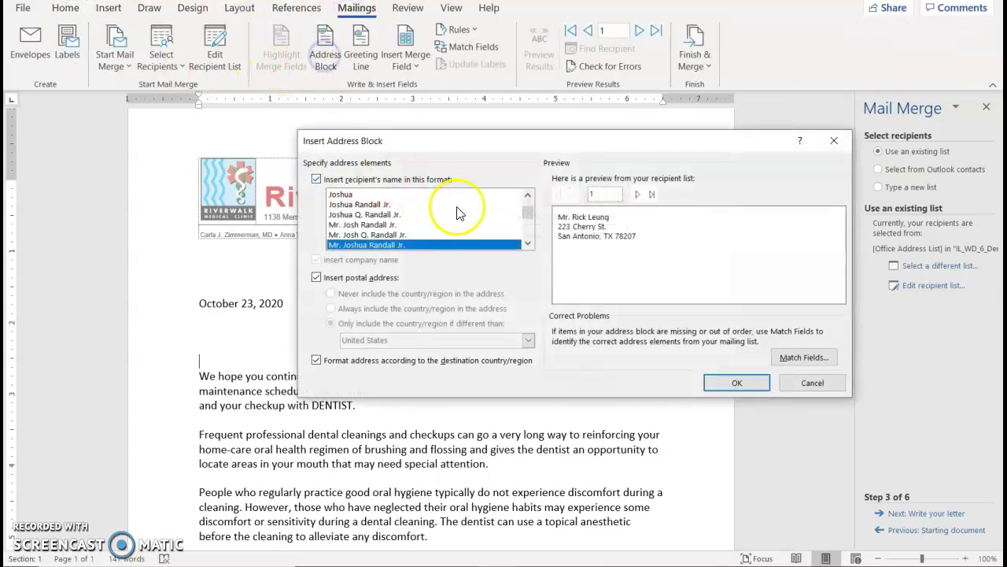
left_click(722, 383)
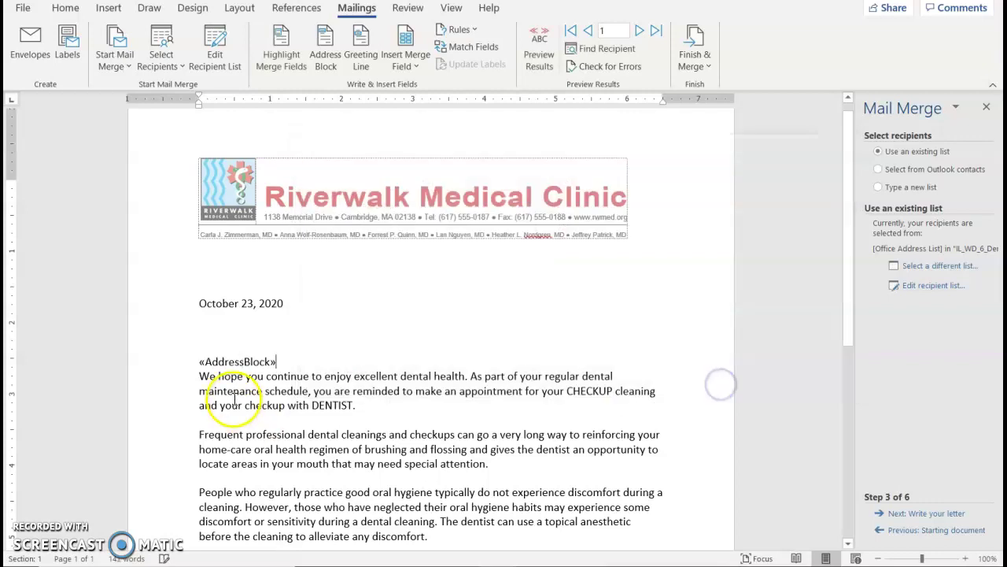
key("Return")
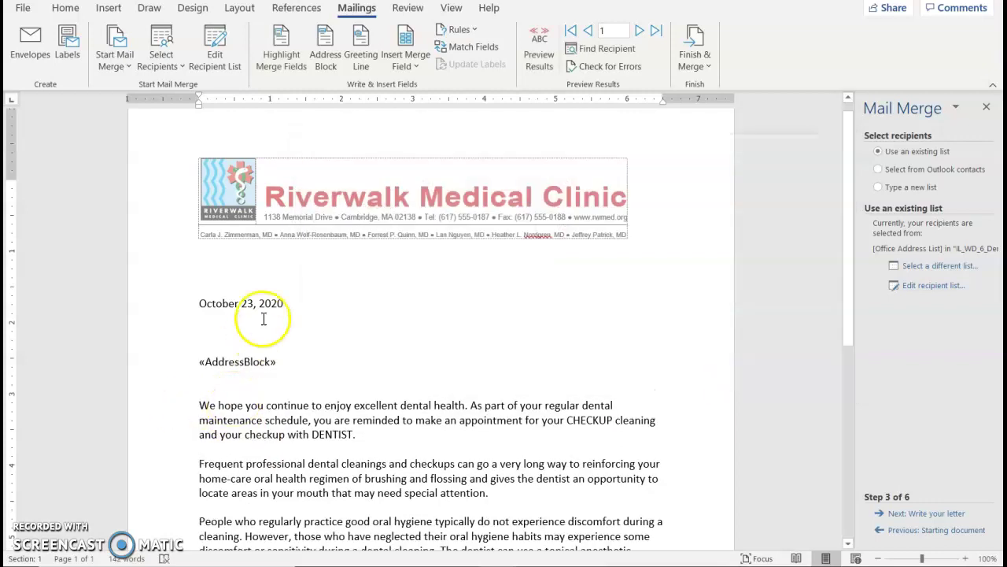
Add a «GreetingLine» of 'Dear' plus first name only, ending with a colon.
left_click(370, 63)
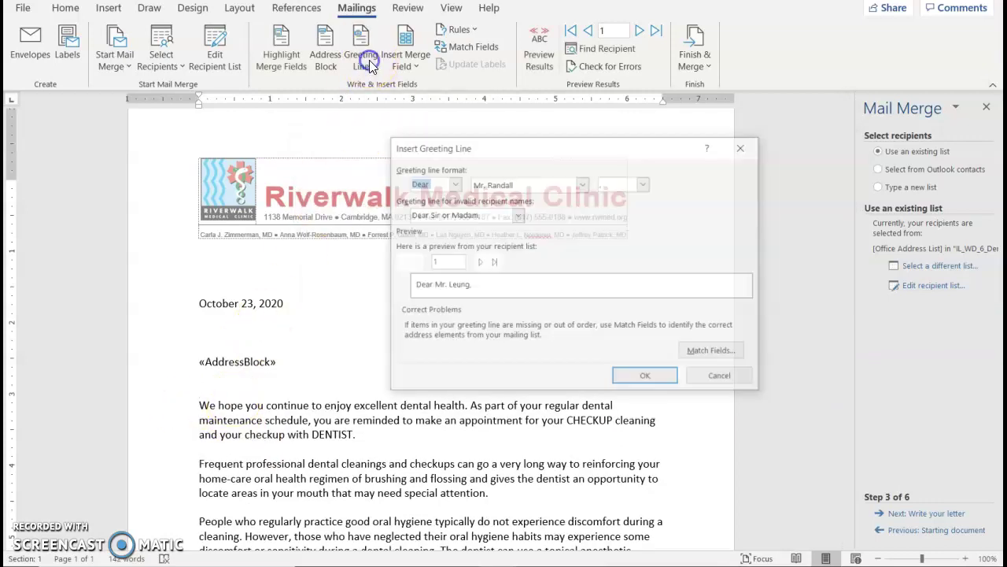
left_click(582, 184)
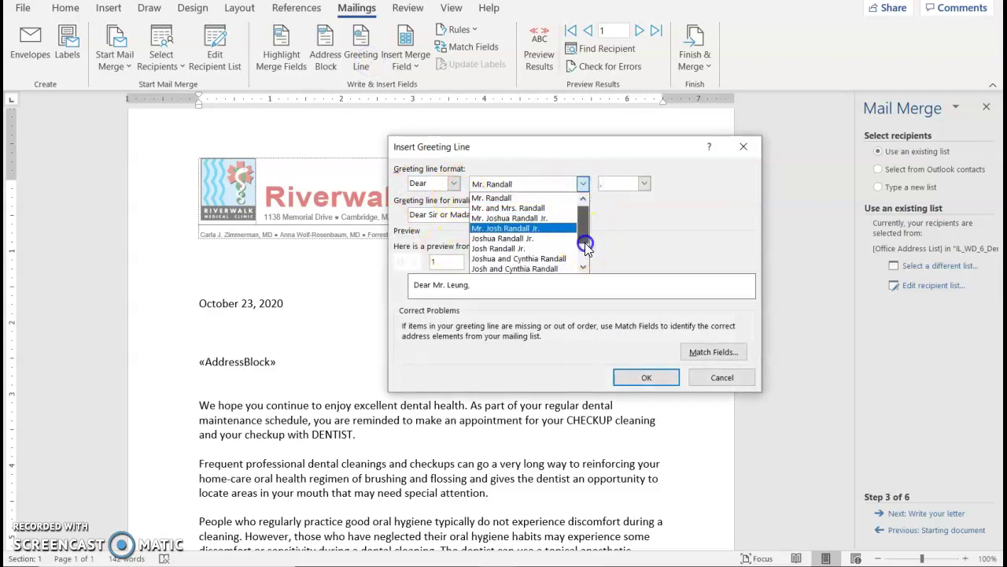
left_click_drag(581, 238, 585, 259)
left_click(518, 240)
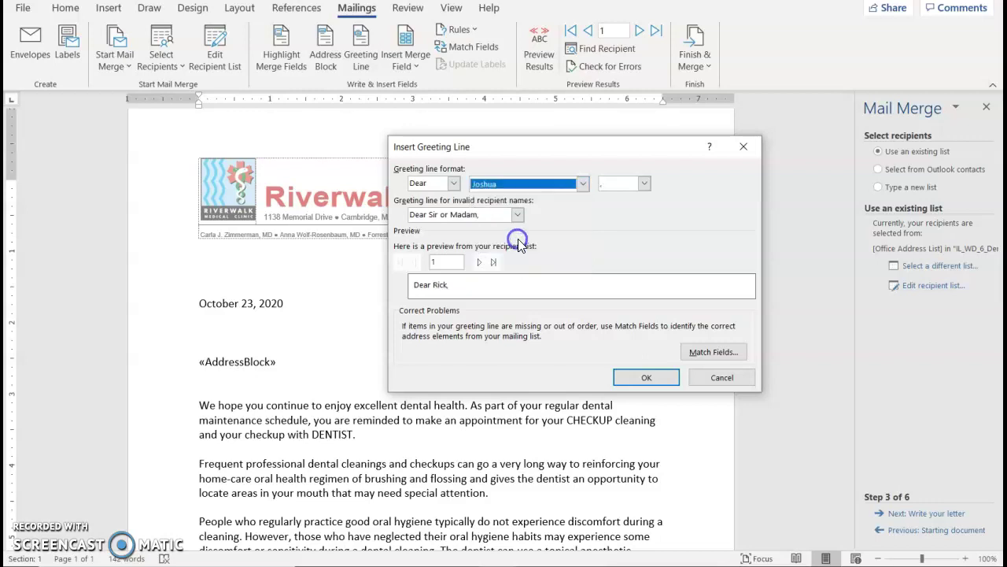
left_click(644, 182)
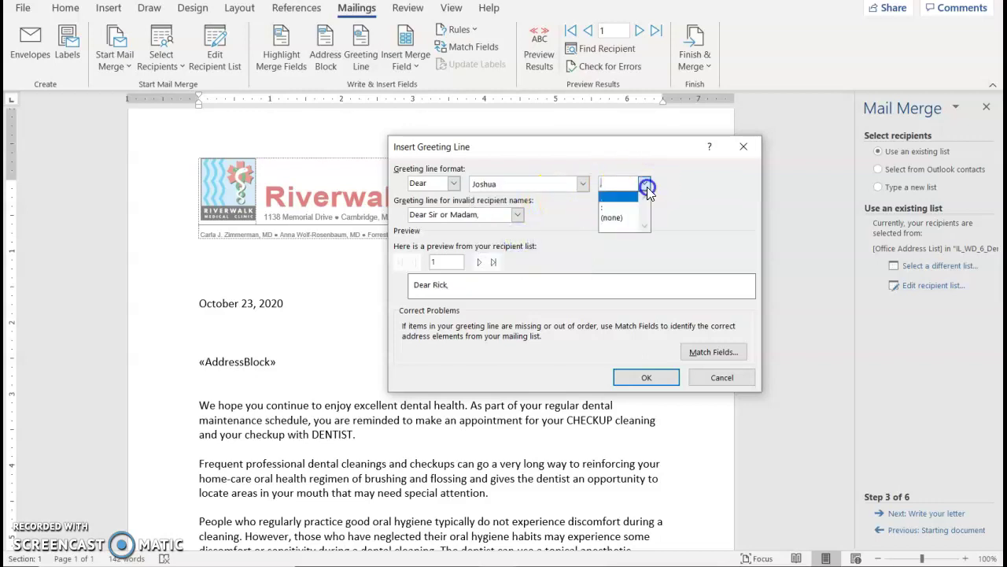
left_click(623, 210)
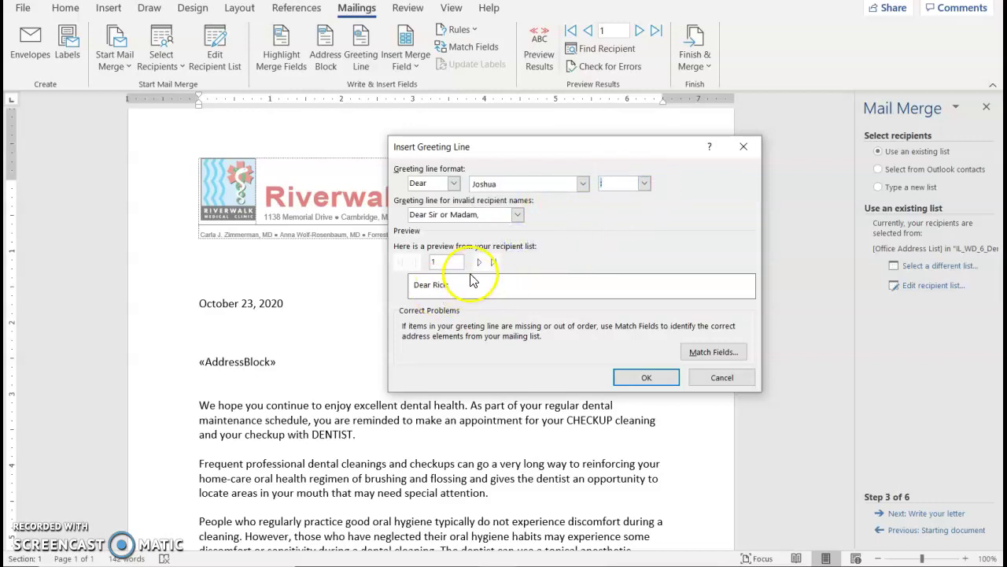
left_click(478, 262)
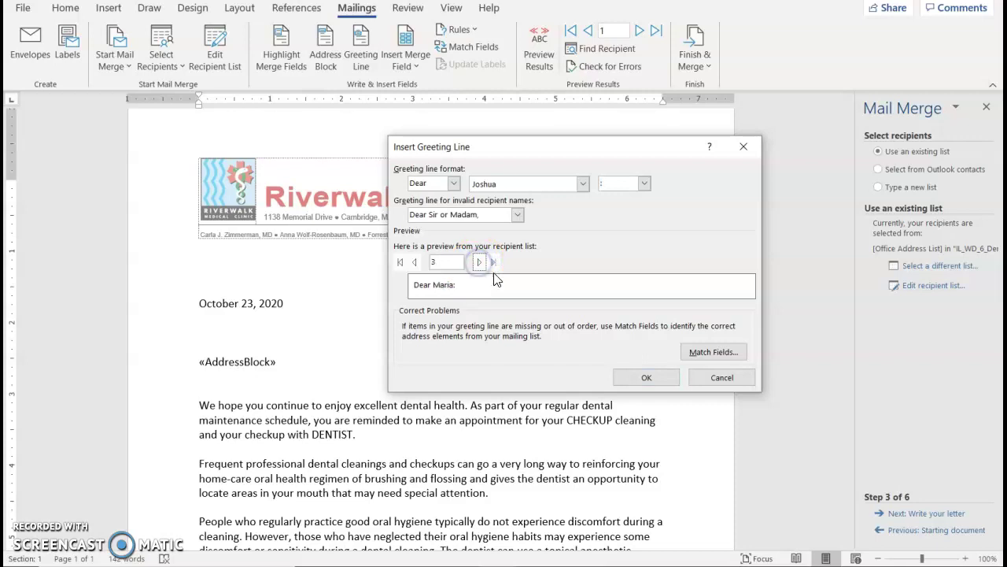
left_click(646, 377)
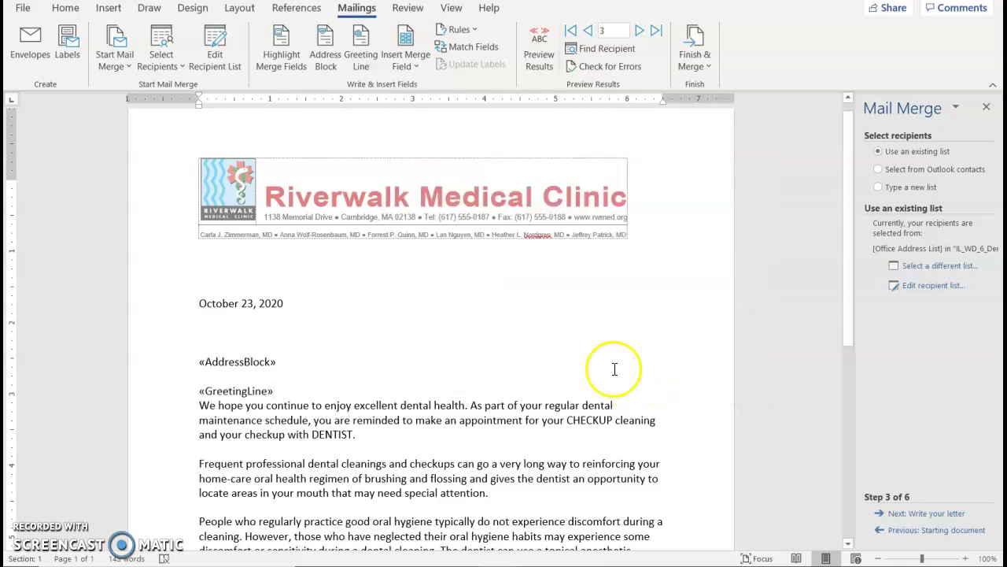
Move to Write your letter and replace the CHECKUP placeholder with the «CHECKUP» merge field.
key("Return")
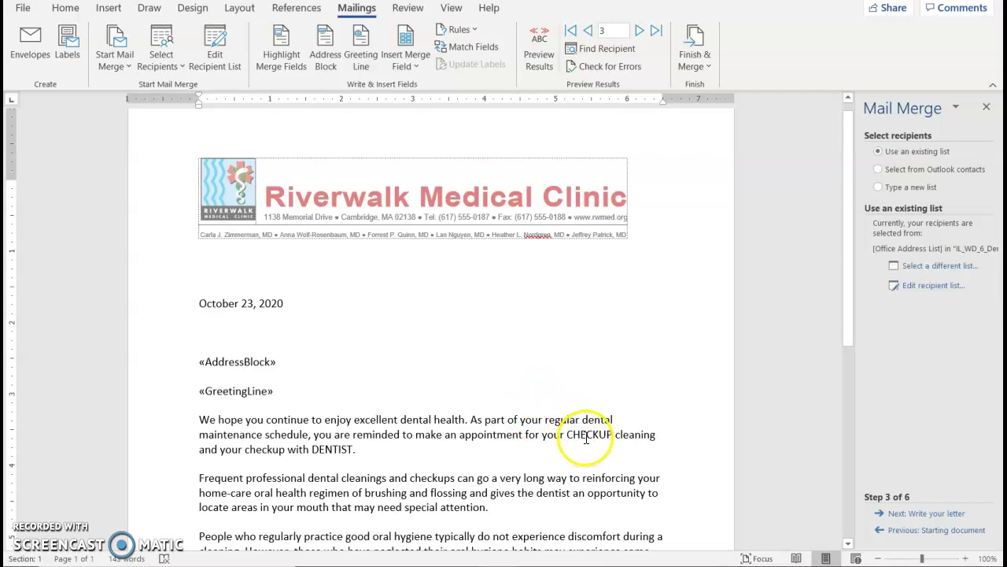
left_click(915, 515)
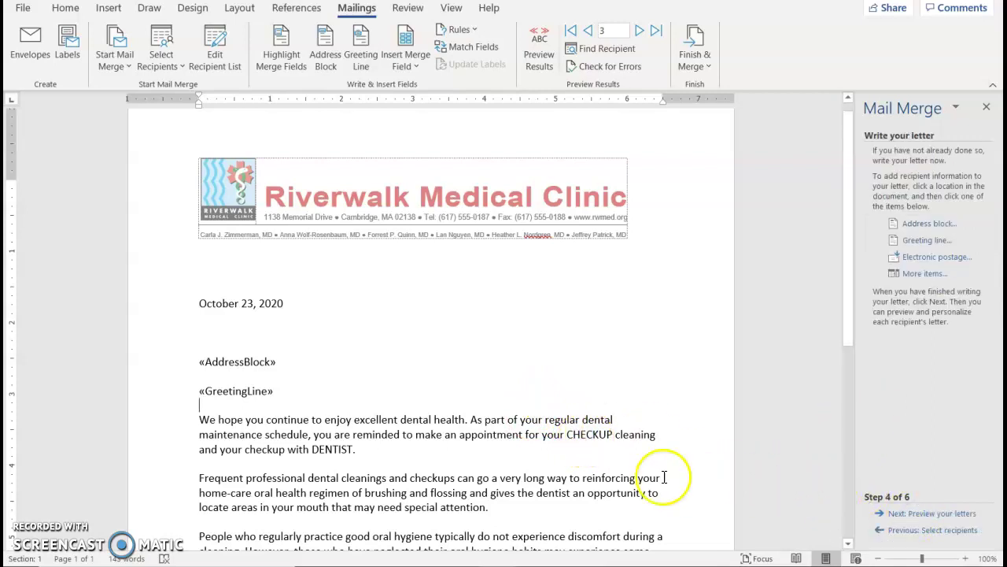
double_click(593, 437)
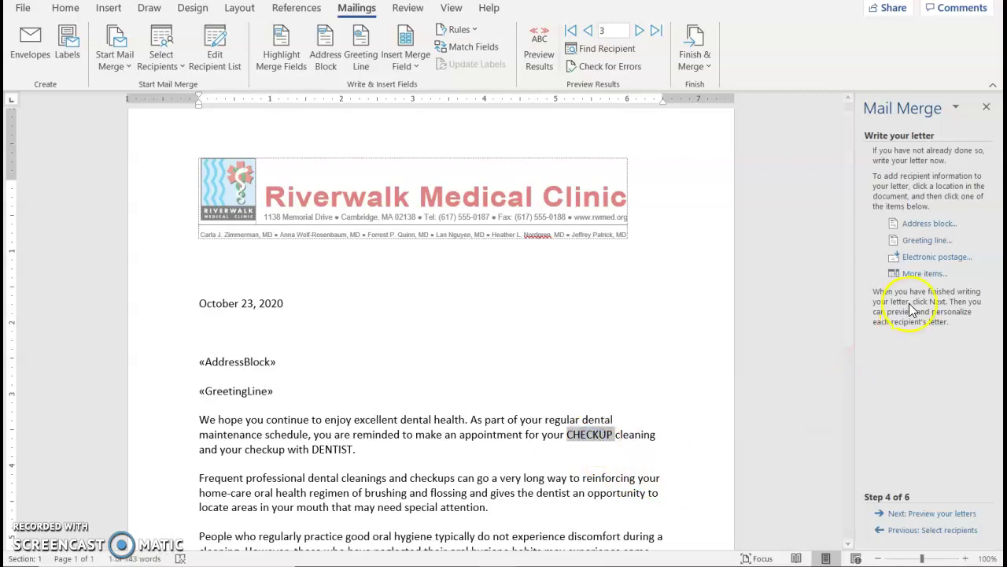
left_click(916, 274)
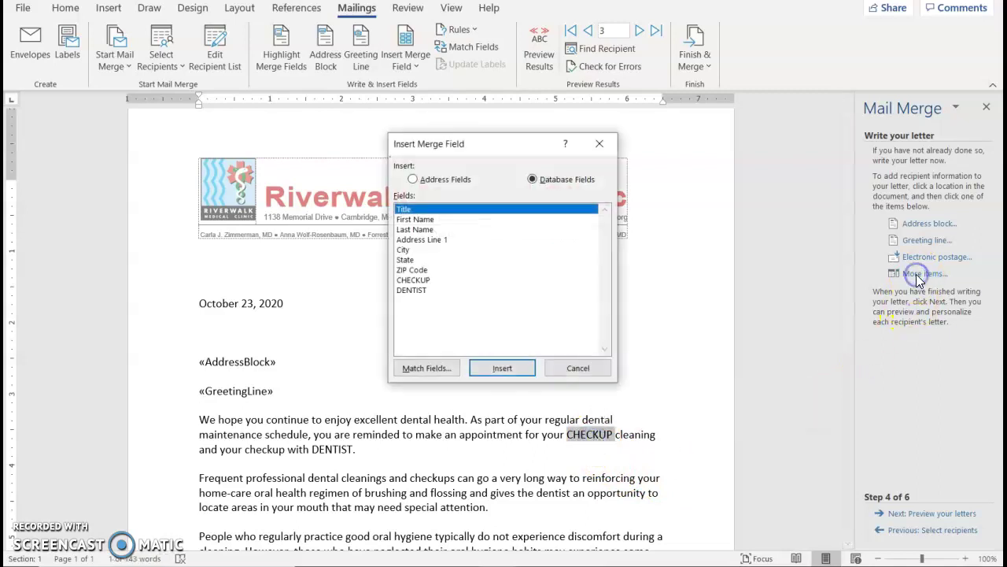
left_click(416, 280)
left_click(502, 368)
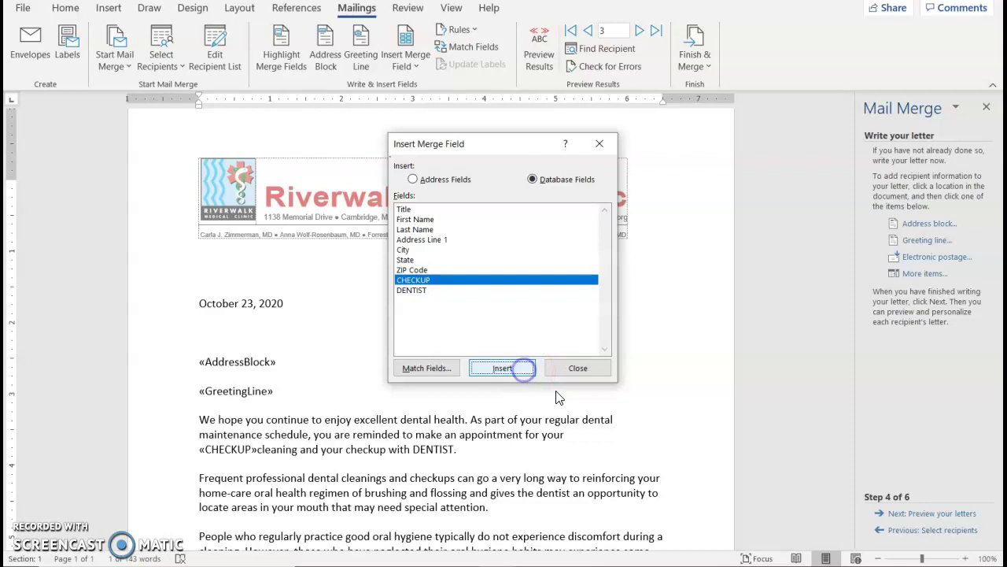
left_click(551, 367)
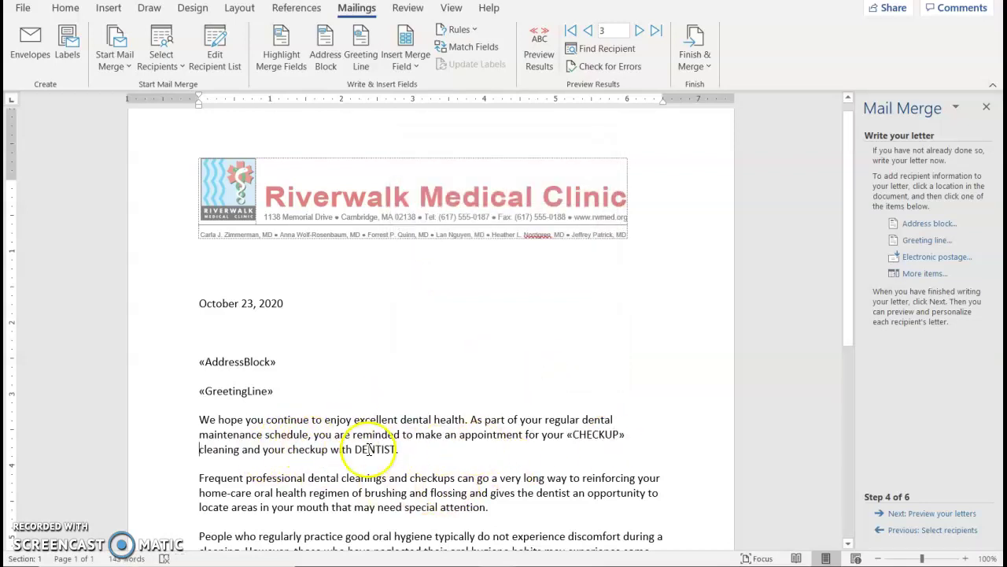
Replace the DENTIST placeholder with the «DENTIST» merge field.
double_click(370, 450)
left_click(905, 274)
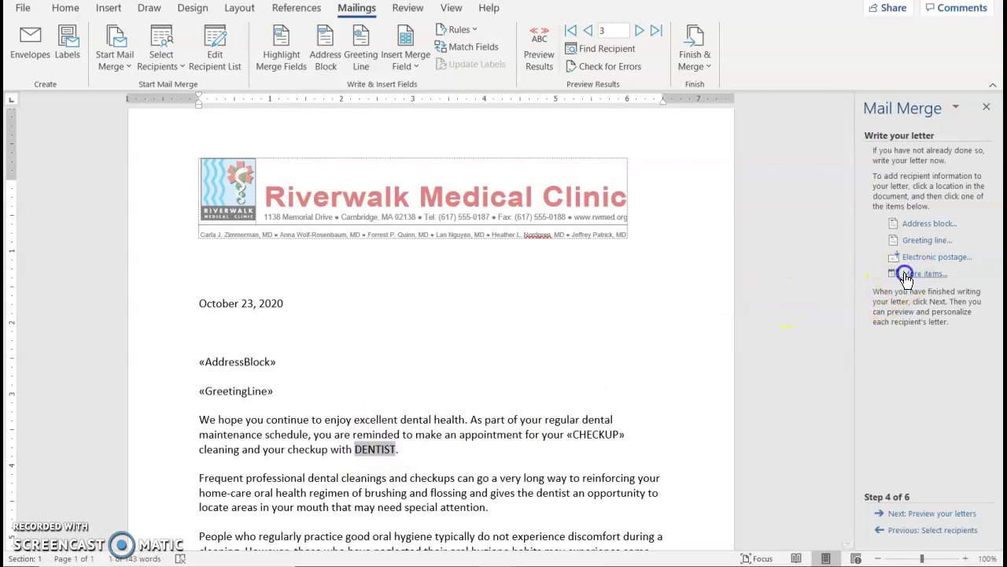
left_click(412, 290)
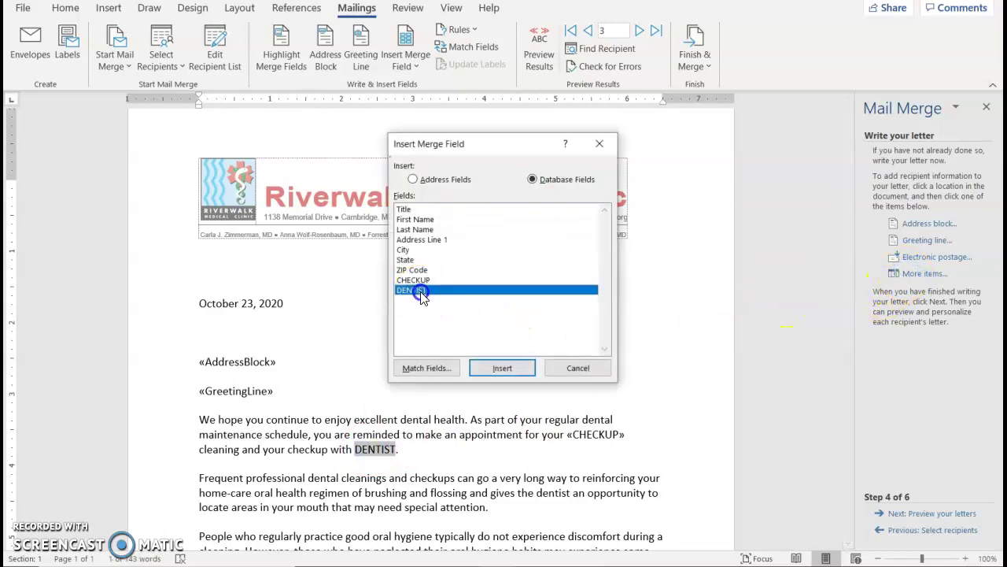
left_click(502, 367)
left_click(574, 368)
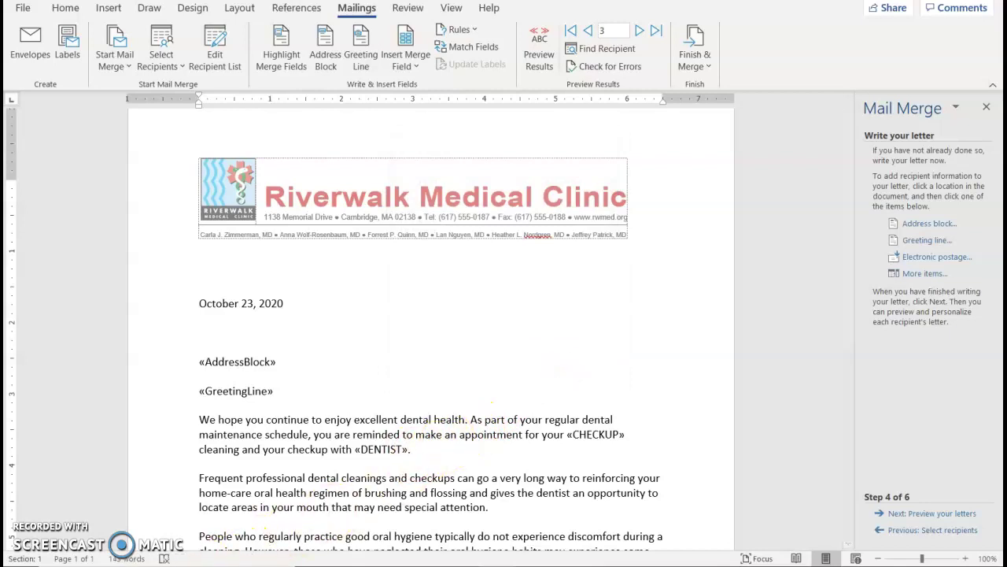
Insert «First_Name» between commas after 'Please call us' in the closing paragraph.
scroll(488, 390, "down", 4)
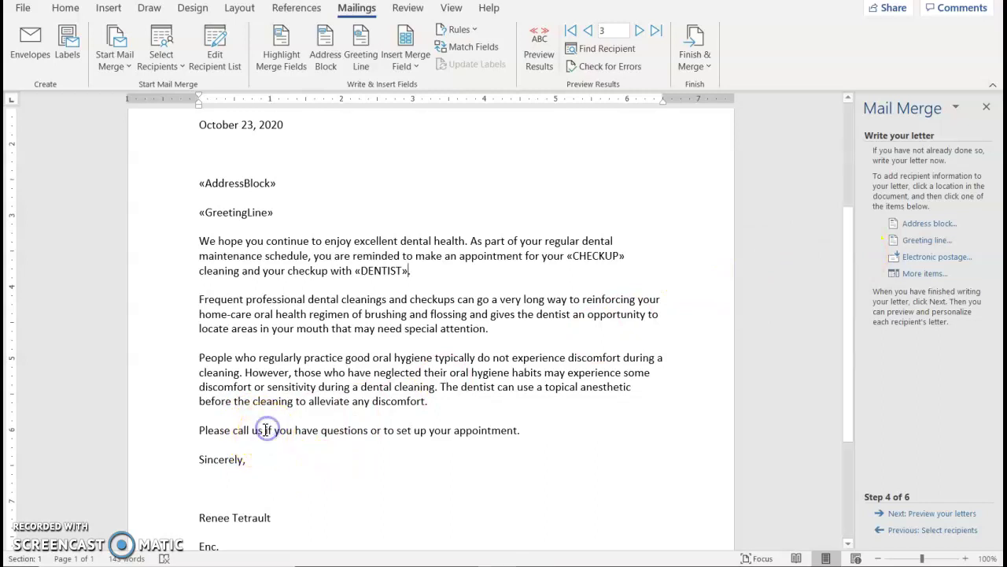
type(",")
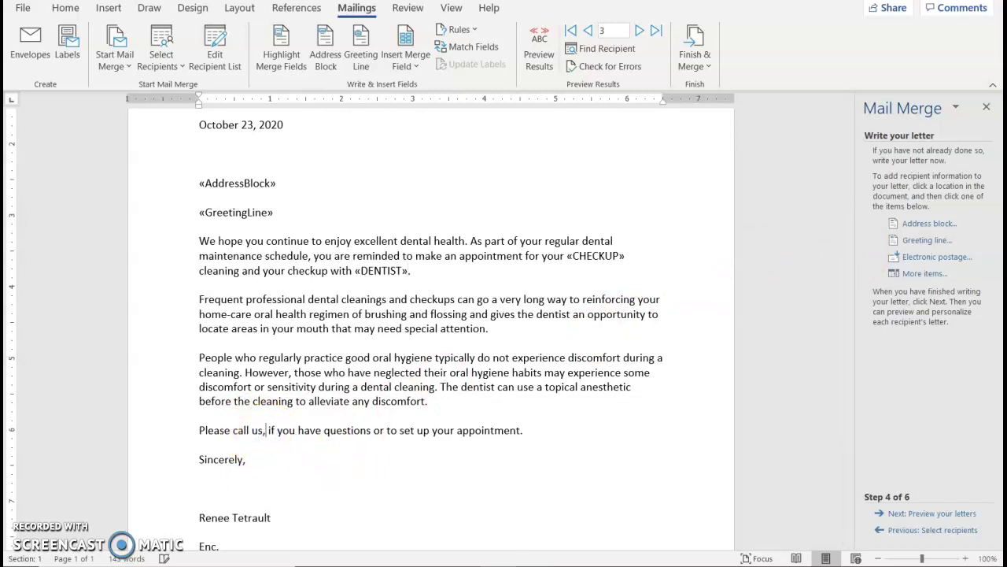
left_click(319, 429)
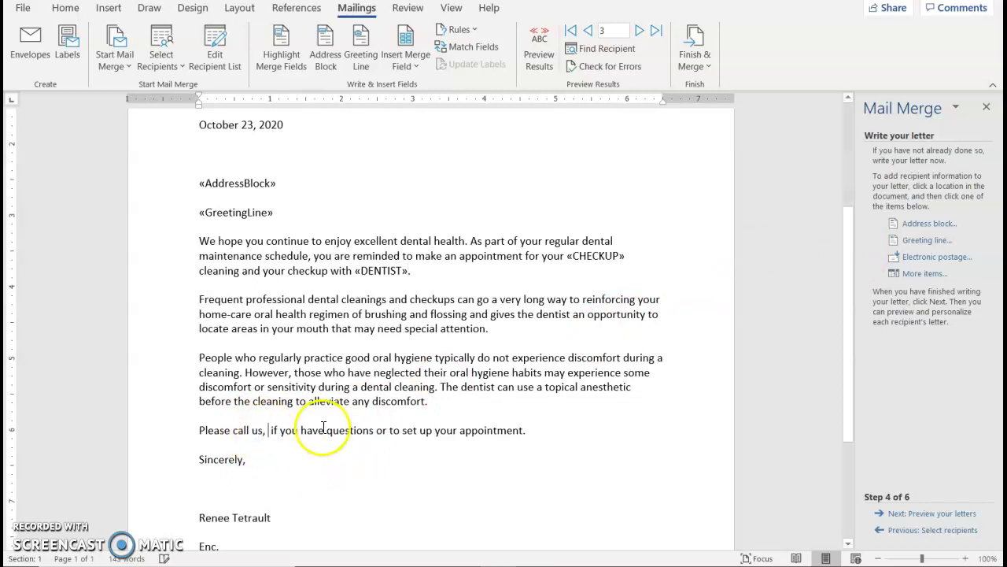
left_click(912, 274)
left_click(417, 219)
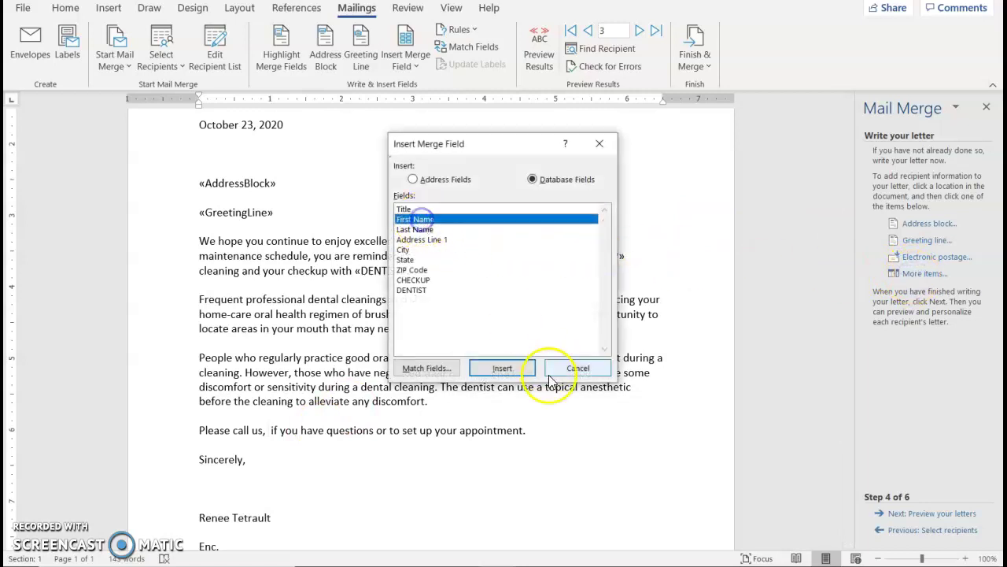
left_click(502, 367)
left_click(578, 368)
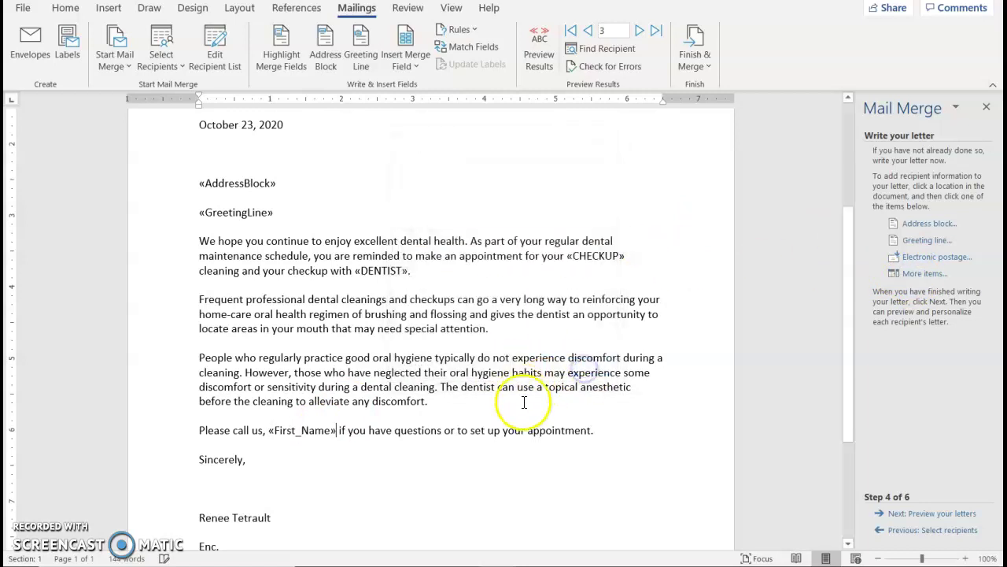
type(",")
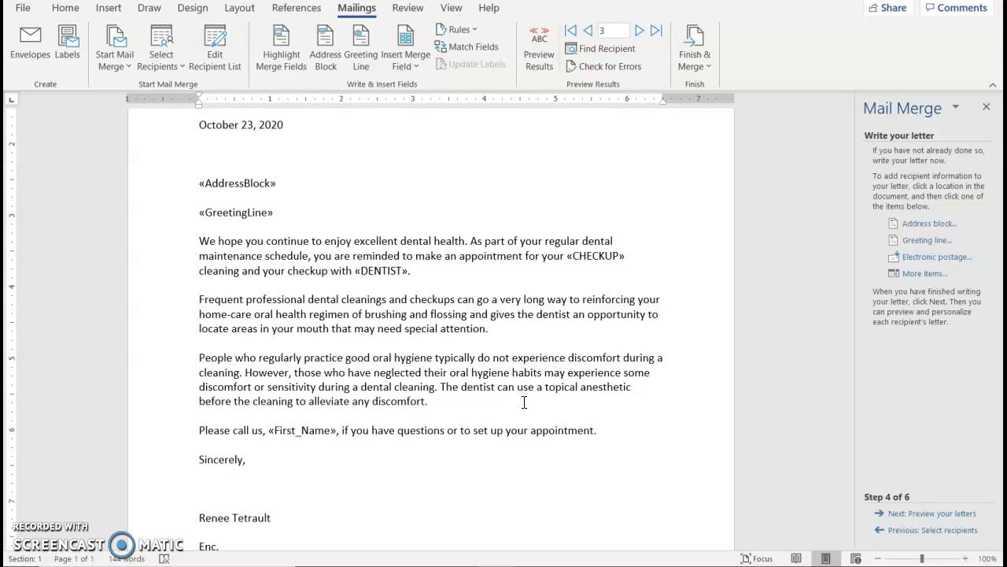
left_click(627, 430)
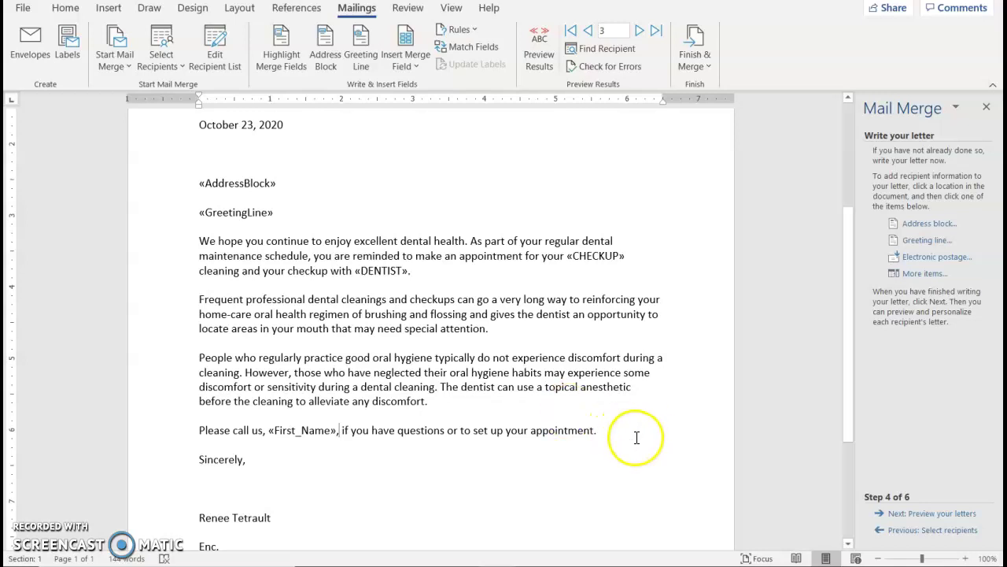
scroll(575, 429, "down", 1)
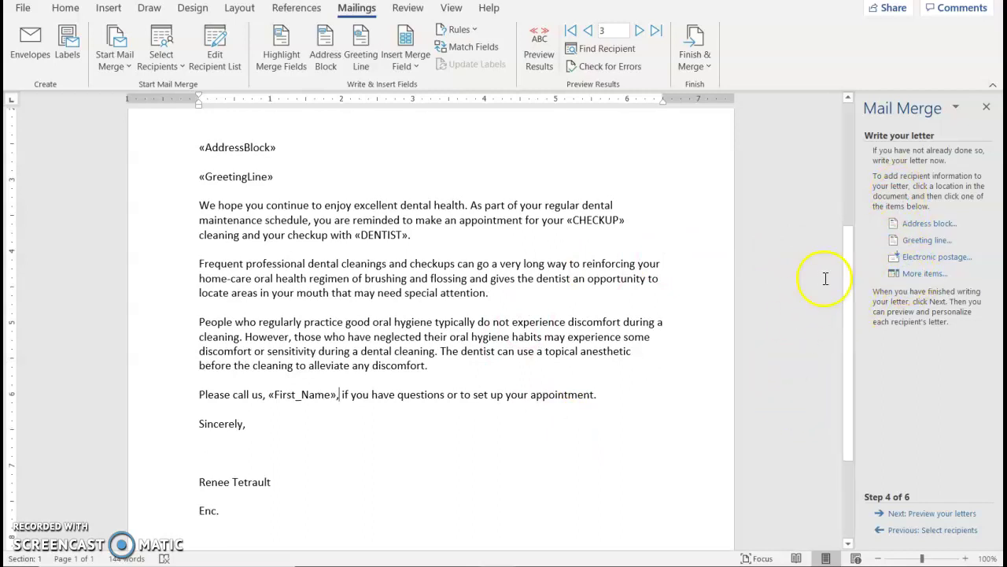
Preview the merged letters, stepping forward two recipients and then back two.
left_click(919, 514)
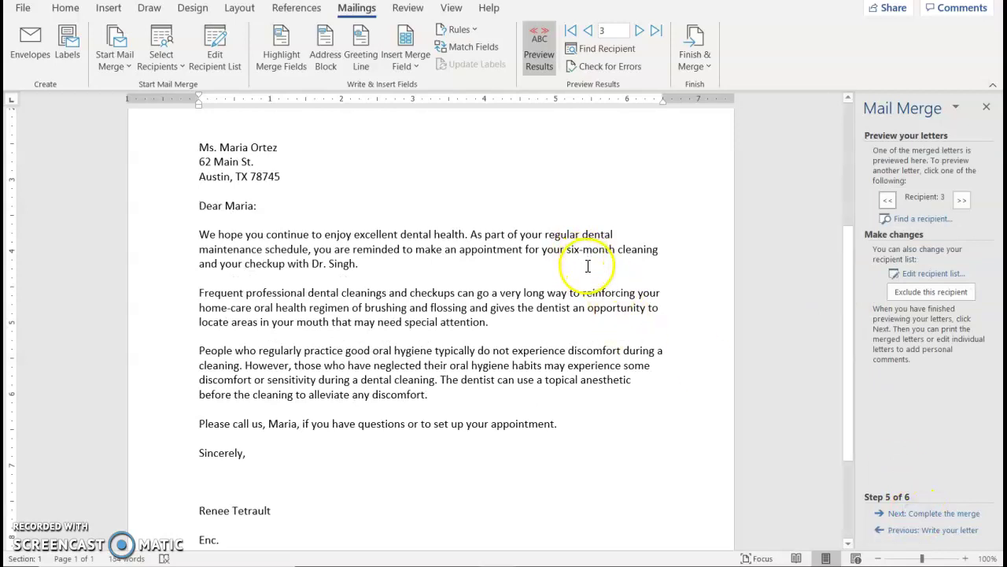
left_click(640, 32)
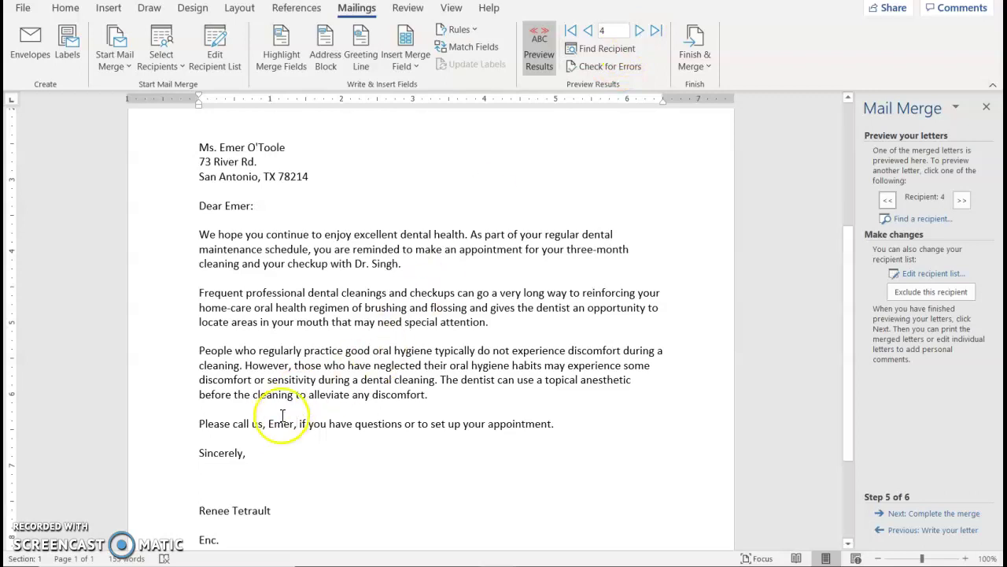
left_click(637, 33)
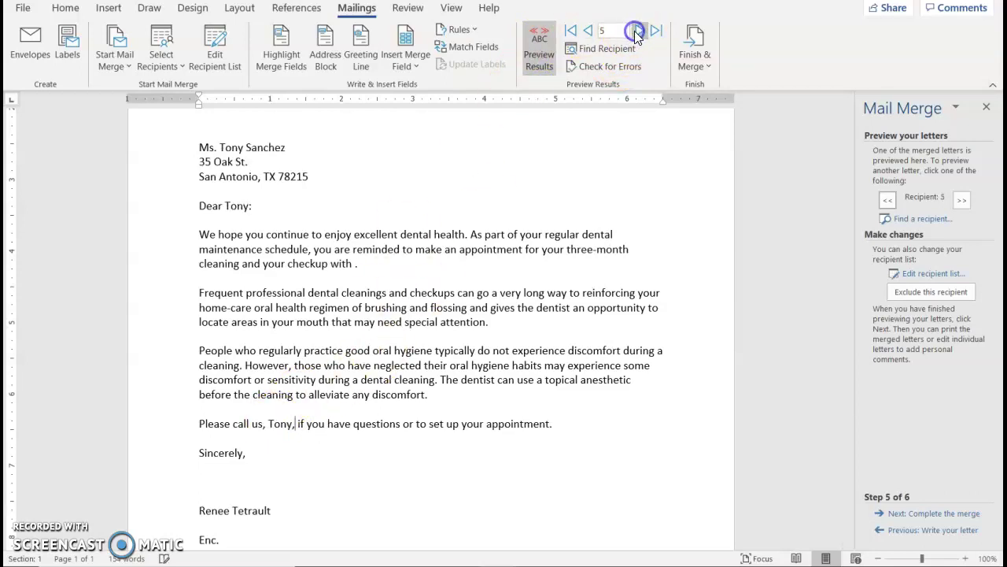
left_click(588, 30)
left_click(588, 30)
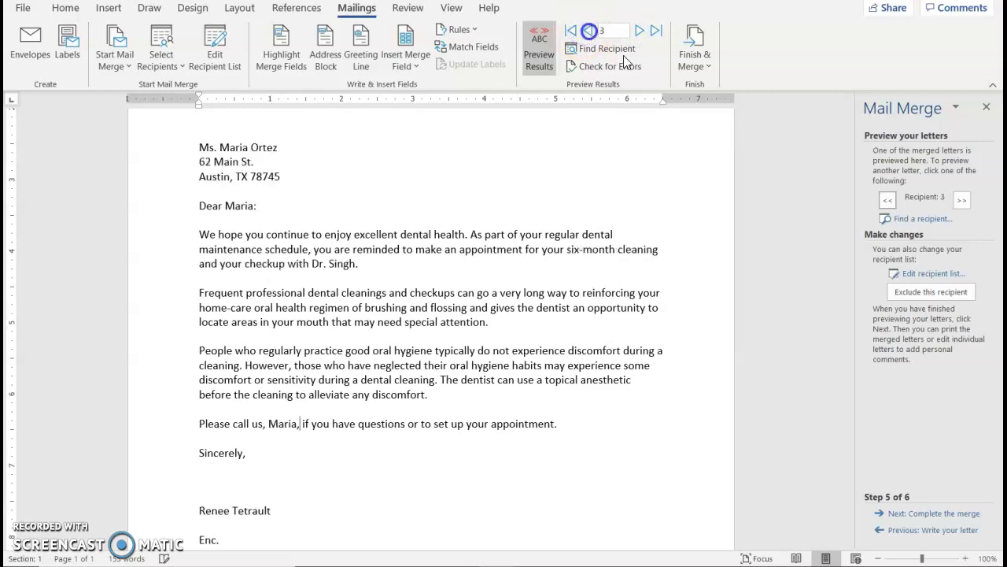
Merge all recipients' letters into a new document and scroll through the five letters.
left_click(941, 514)
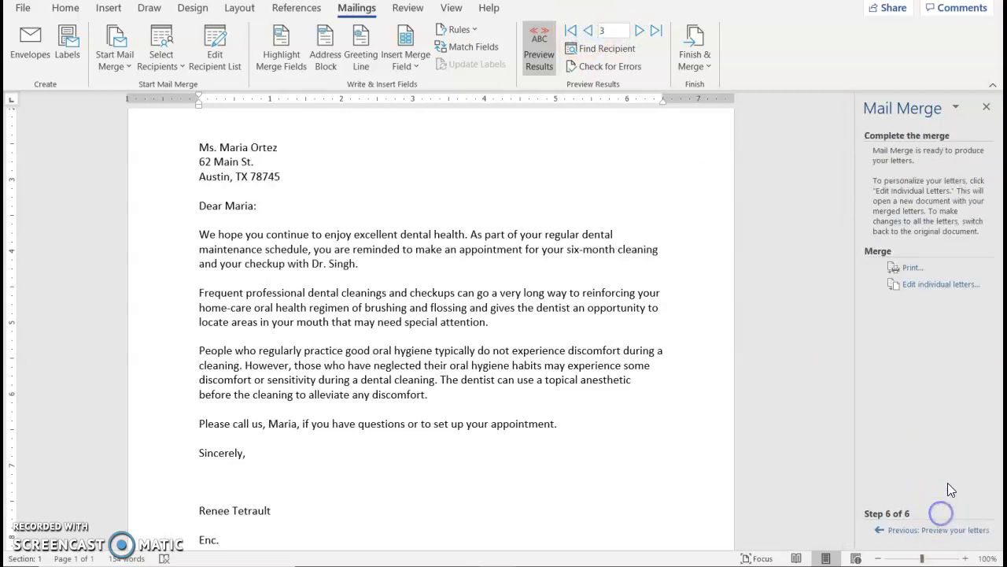
left_click(936, 285)
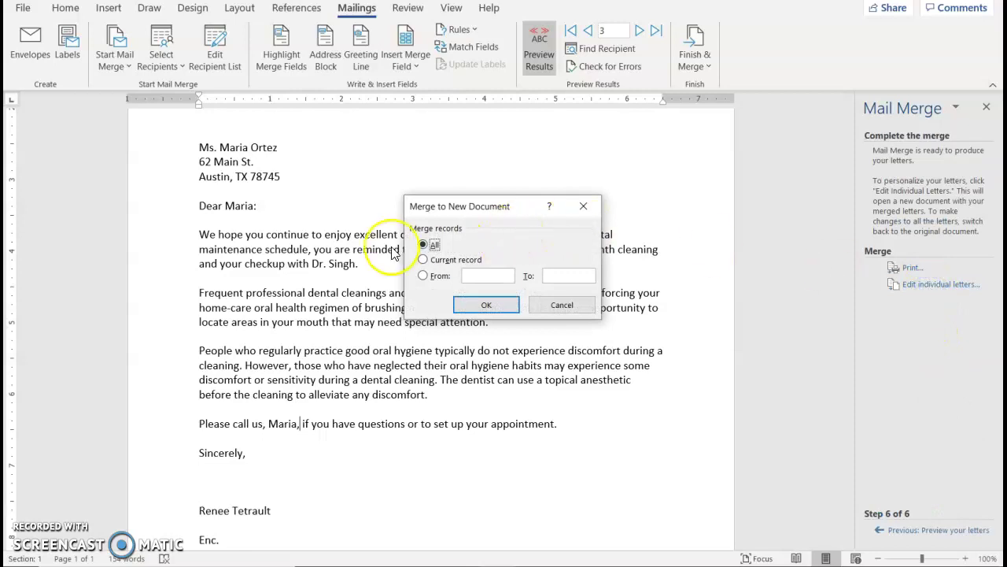
left_click(470, 305)
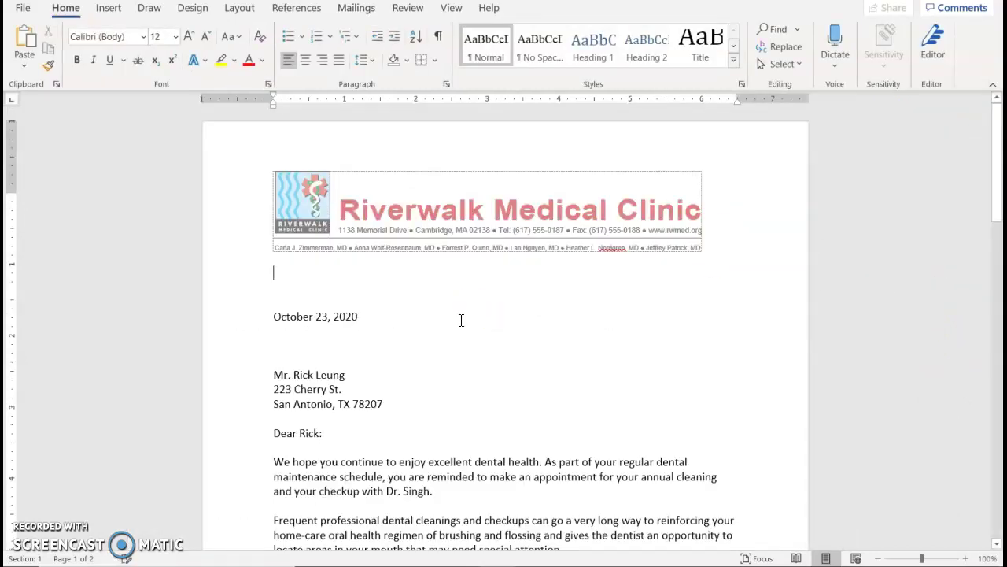
scroll(461, 329, "down", 6)
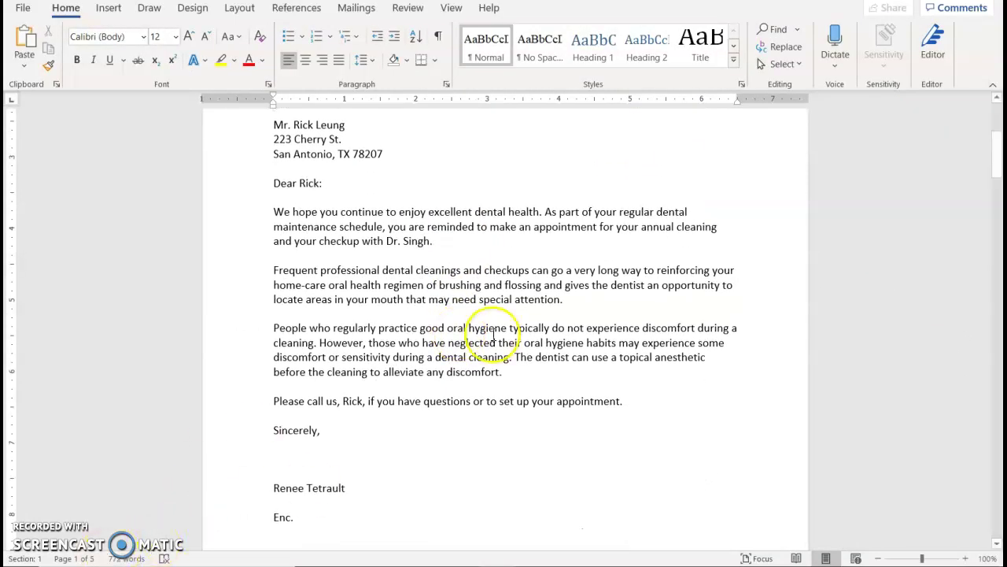
scroll(498, 350, "down", 15)
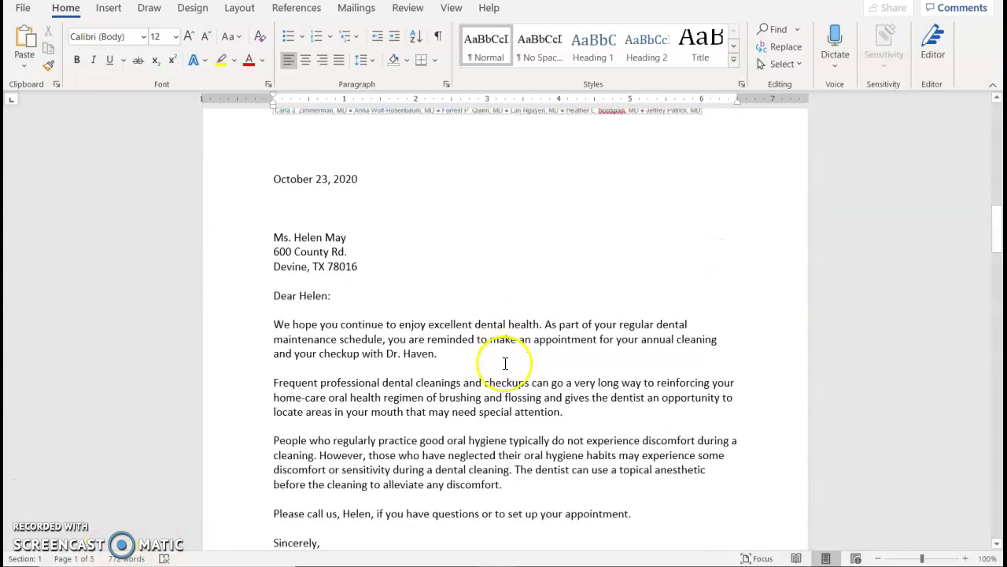
scroll(505, 363, "down", 15)
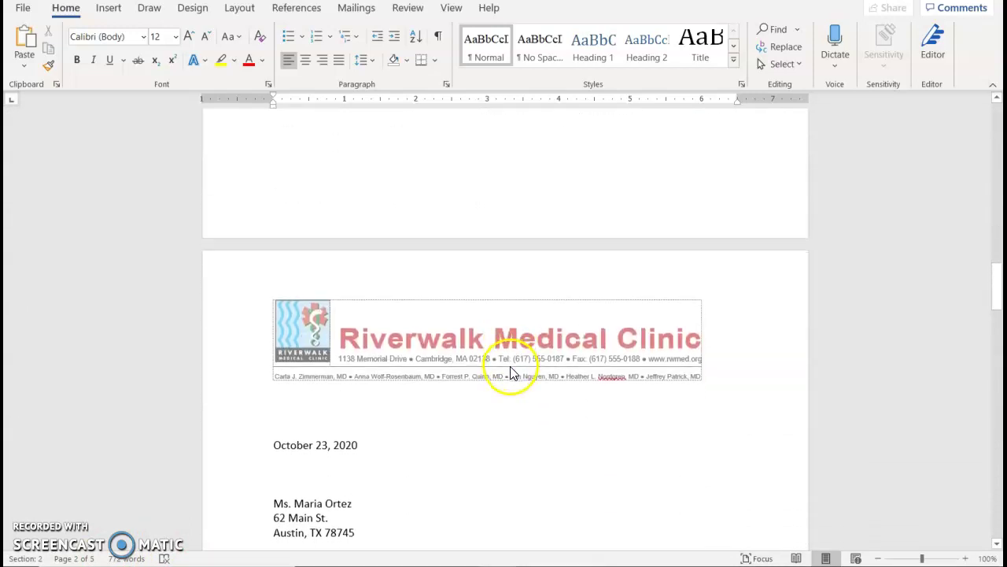
scroll(511, 370, "down", 1)
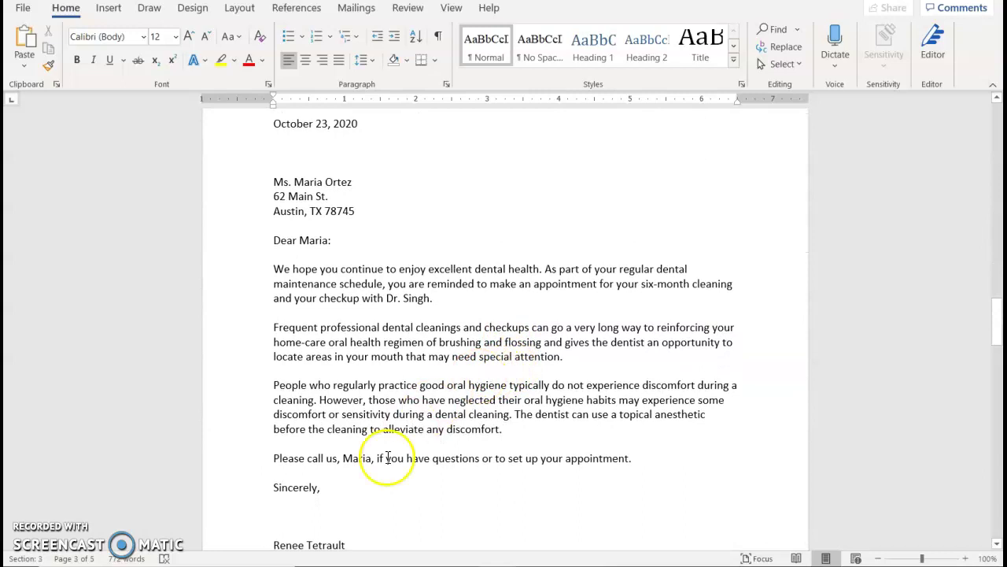
scroll(471, 424, "down", 3)
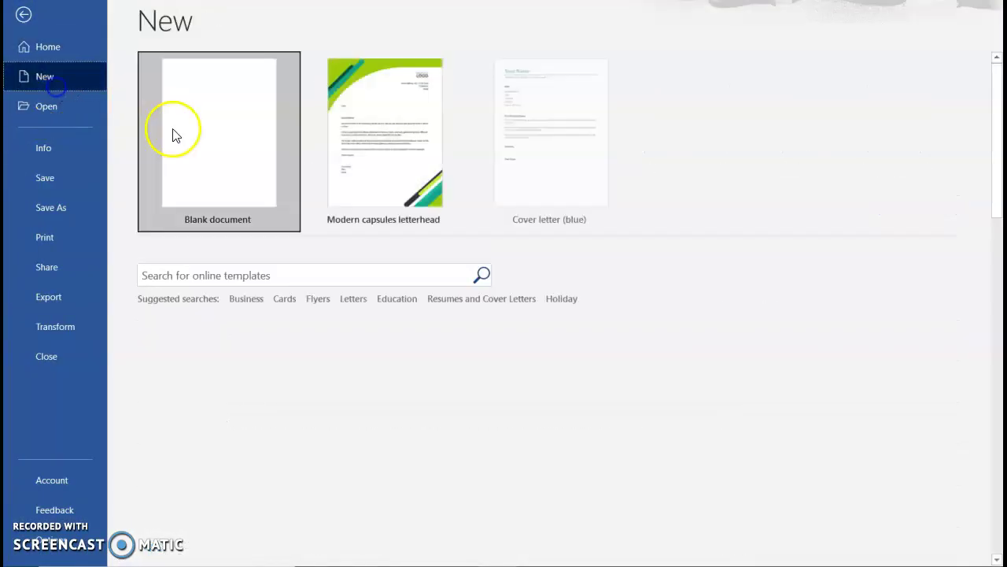
Create a blank document and start a labels merge with Microsoft 30 Per Page labels.
left_click(173, 131)
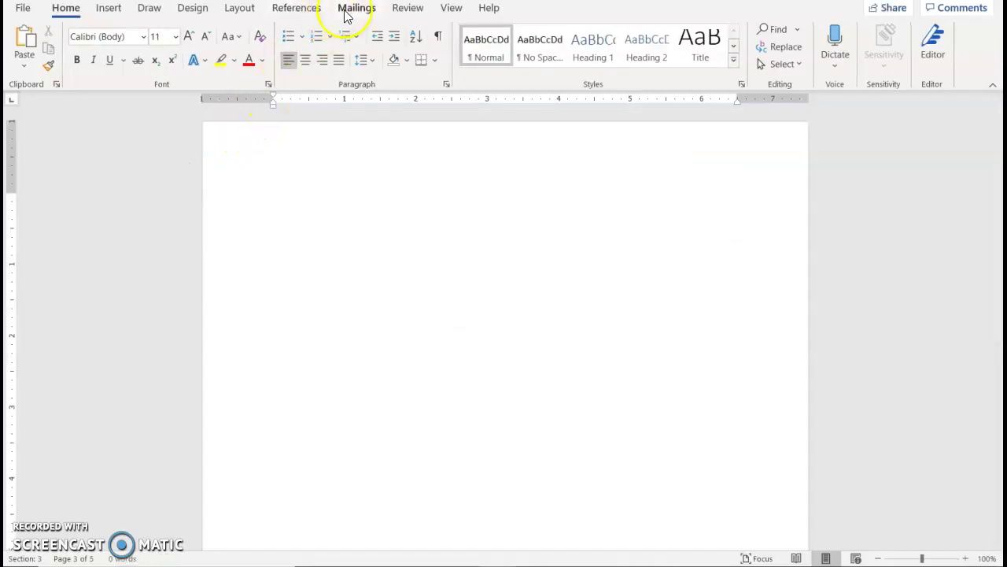
left_click(357, 10)
left_click(117, 57)
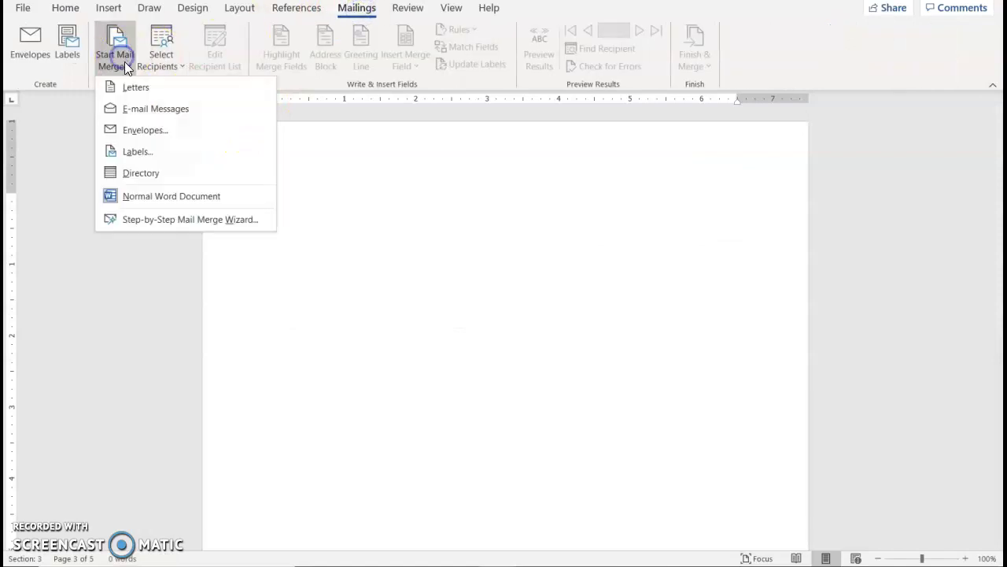
left_click(140, 170)
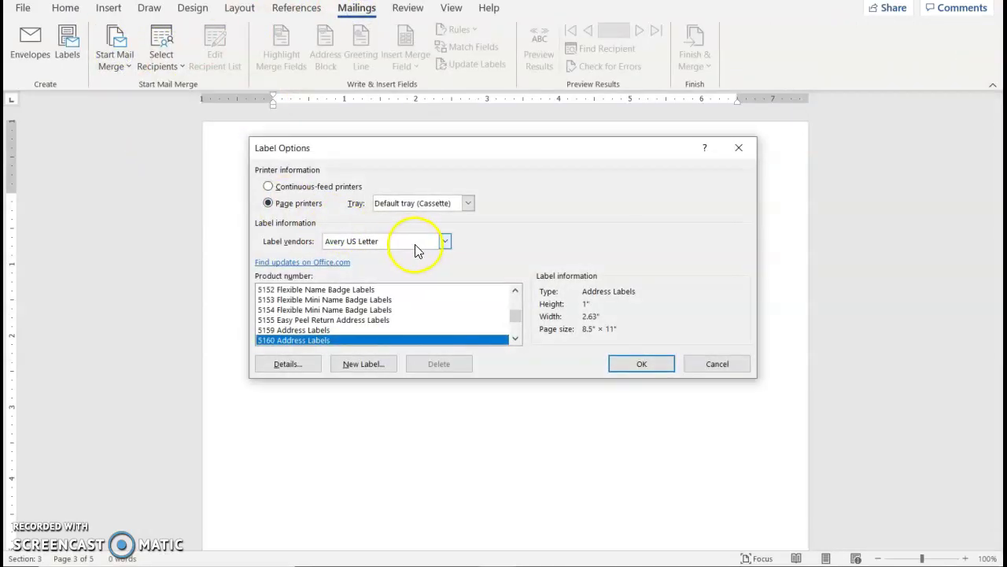
left_click(445, 242)
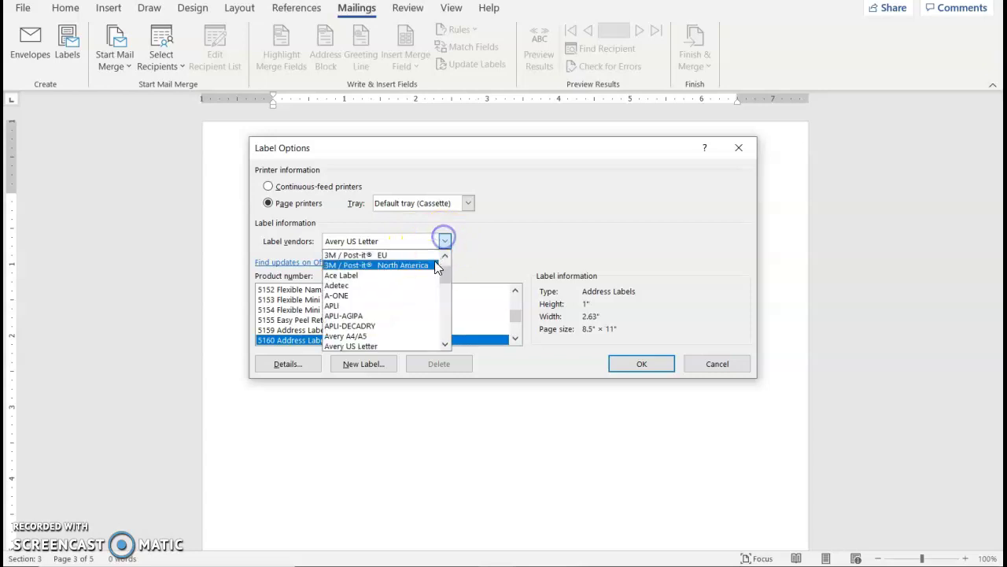
scroll(445, 266, "up", 3)
left_click(361, 256)
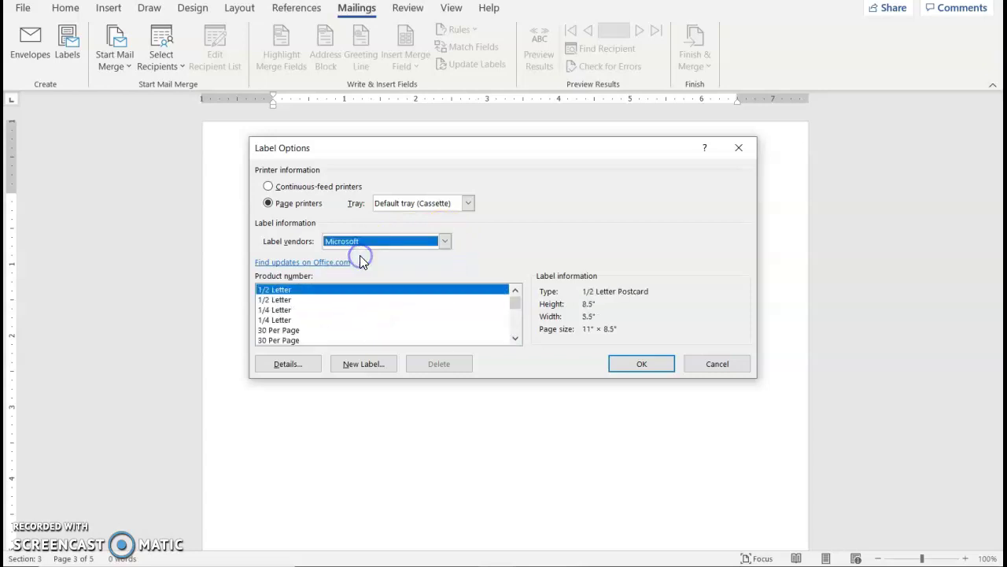
left_click(287, 341)
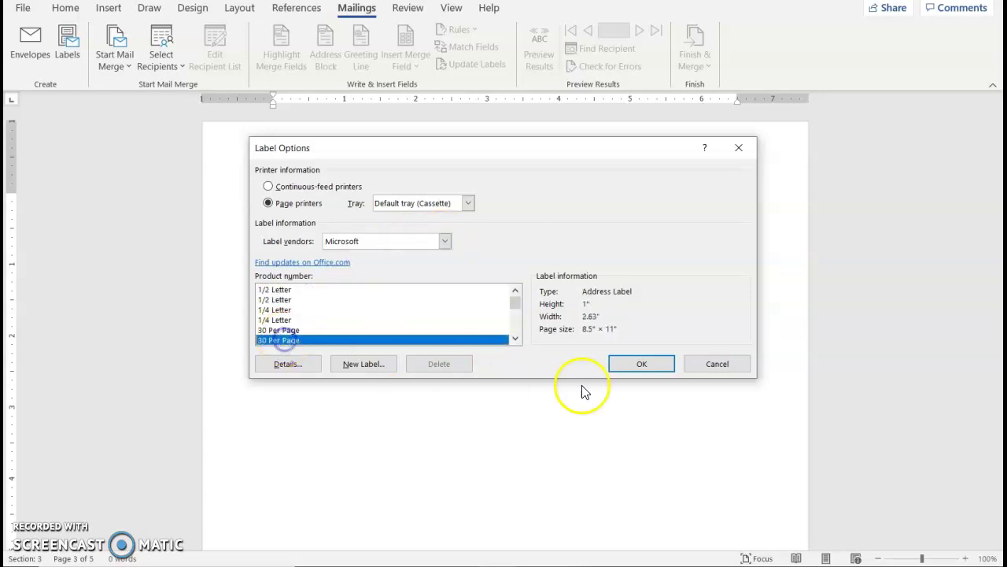
left_click(628, 367)
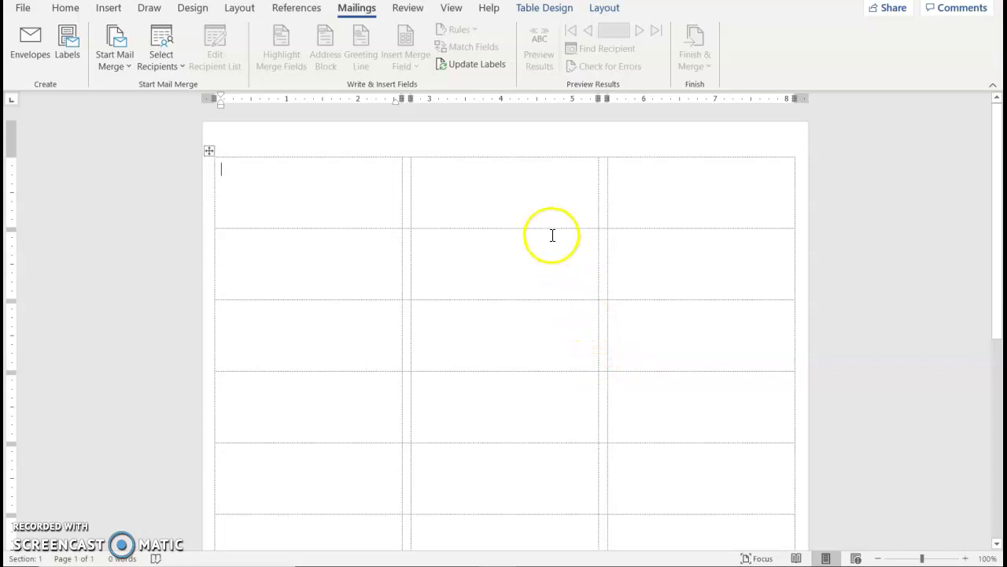
Use IL_WD_6_DentalData from Desktop > ABC 2 as the labels' existing recipient list.
left_click(148, 44)
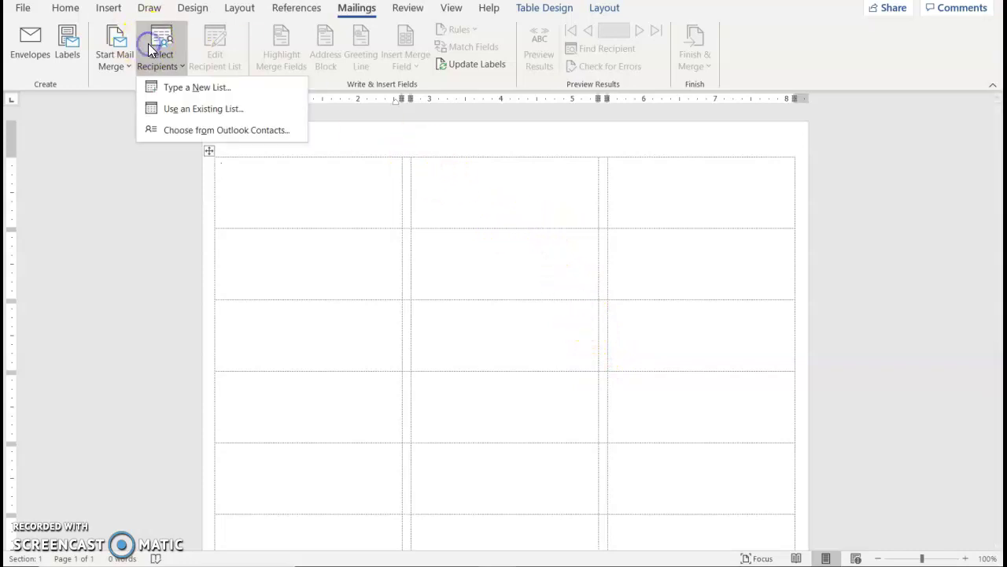
left_click(161, 106)
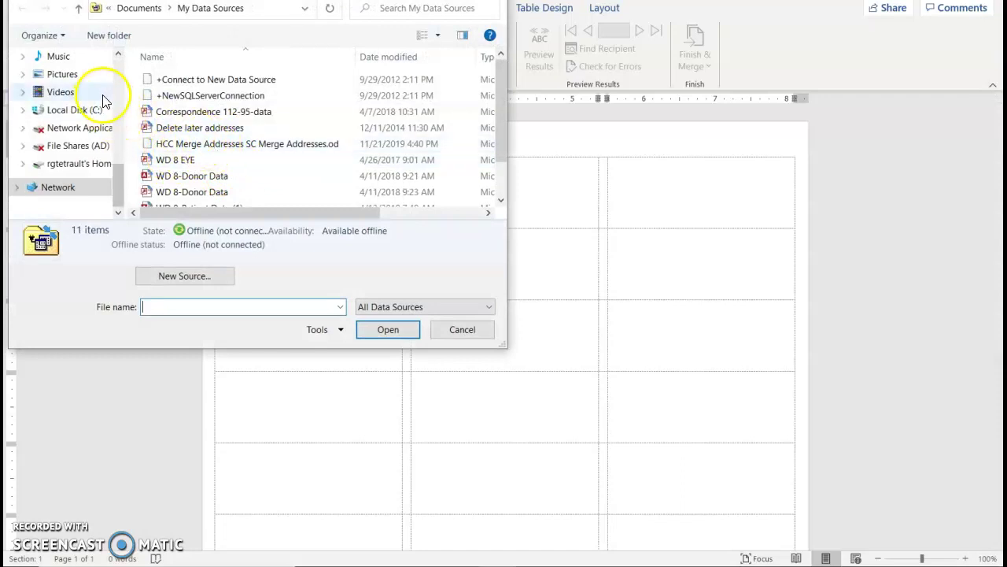
left_click(118, 55)
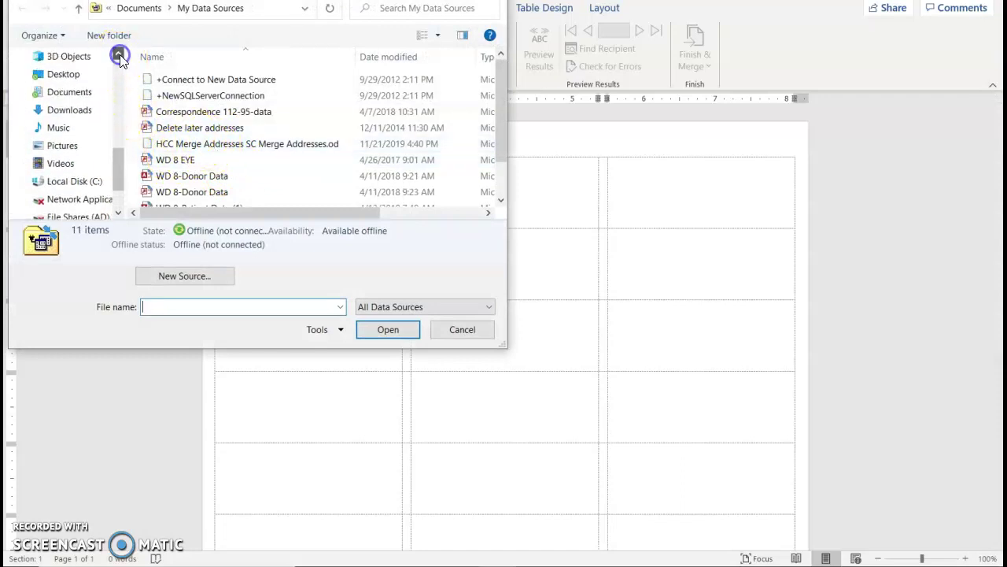
left_click(75, 74)
left_click(162, 80)
double_click(162, 80)
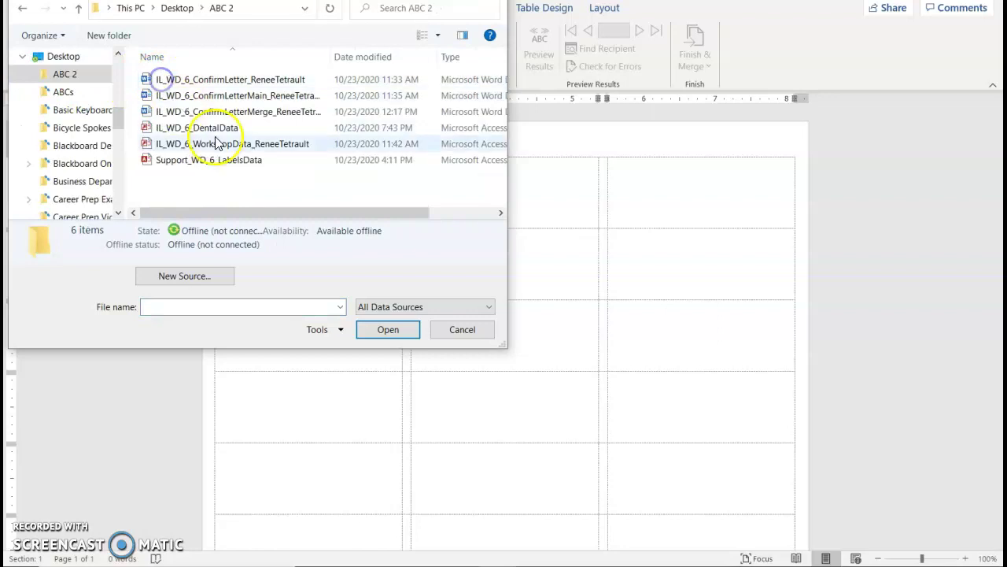
double_click(225, 128)
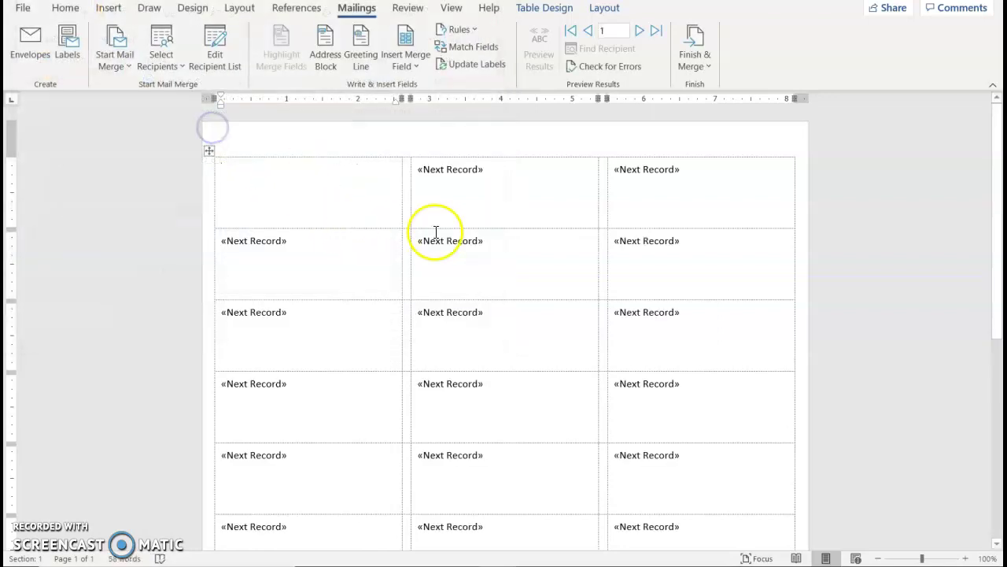
Insert an Address Block, update all labels, and preview the five recipients' addresses.
left_click(327, 58)
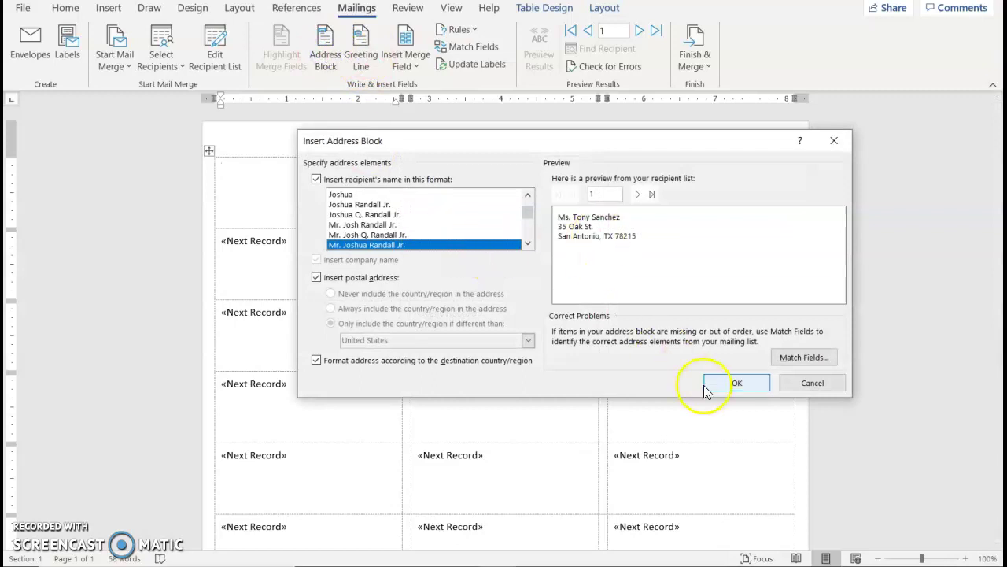
left_click(717, 382)
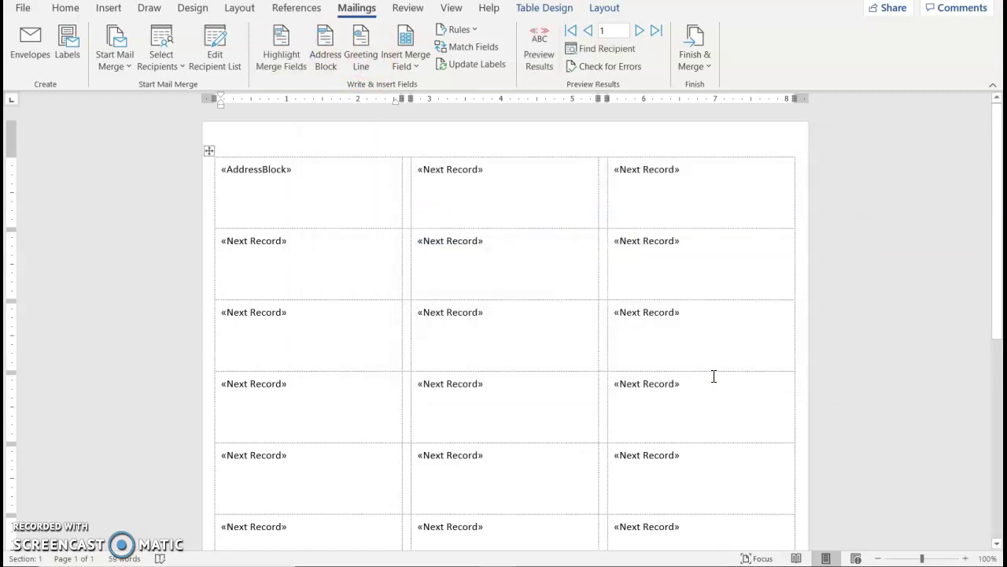
left_click(477, 66)
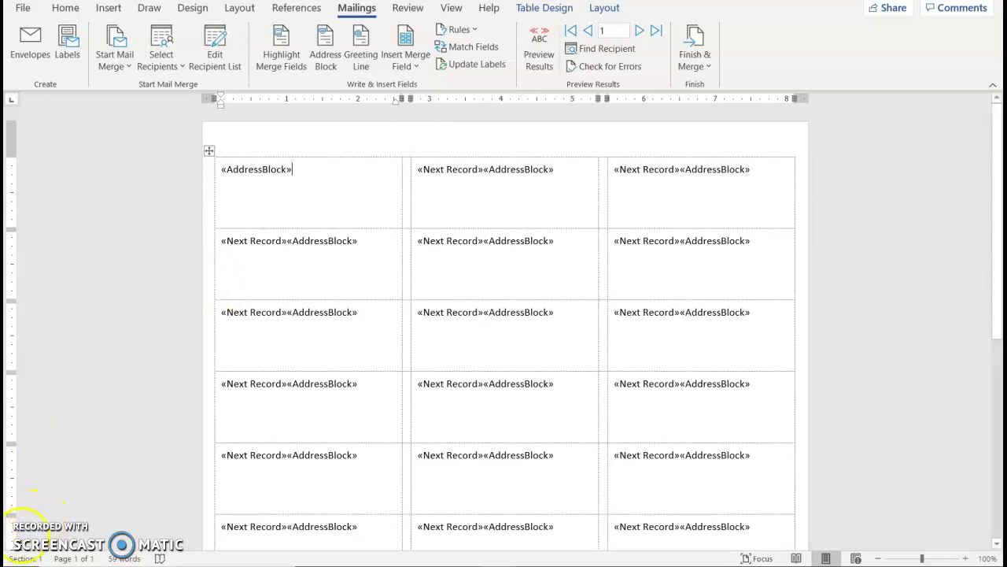
left_click(536, 63)
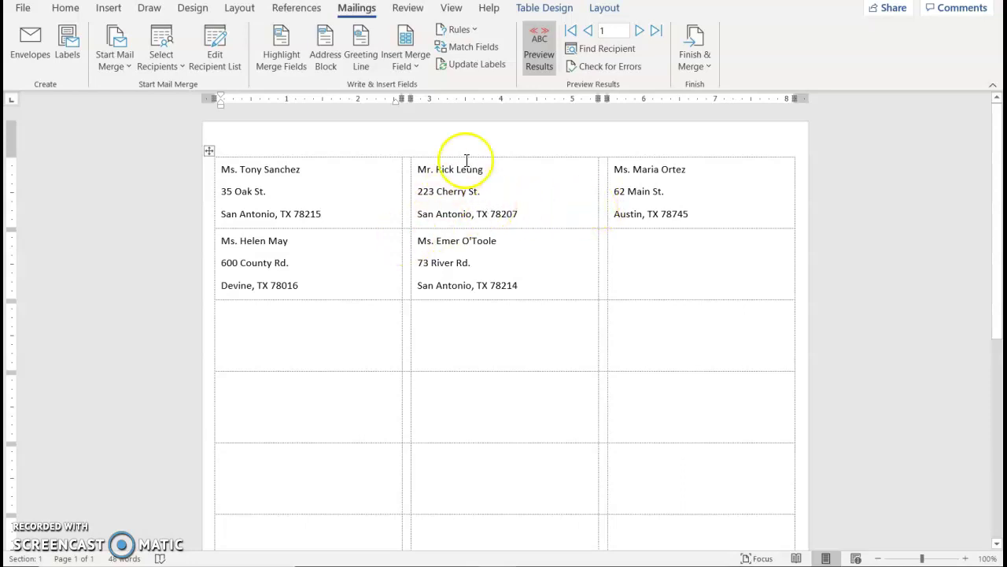
Filter the label recipient list to Dr. Singh's patients only.
left_click(213, 51)
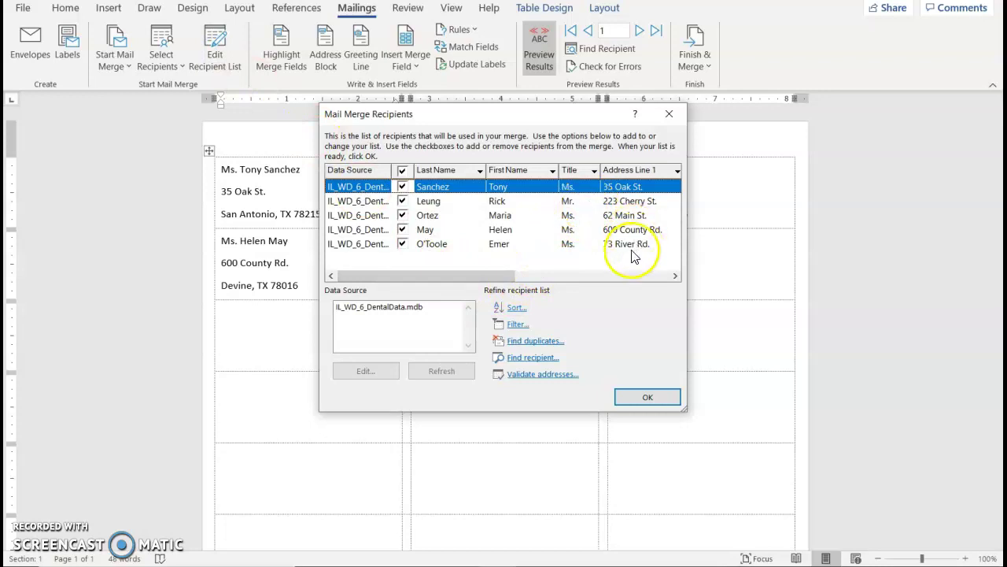
left_click_drag(479, 278, 642, 277)
left_click(677, 171)
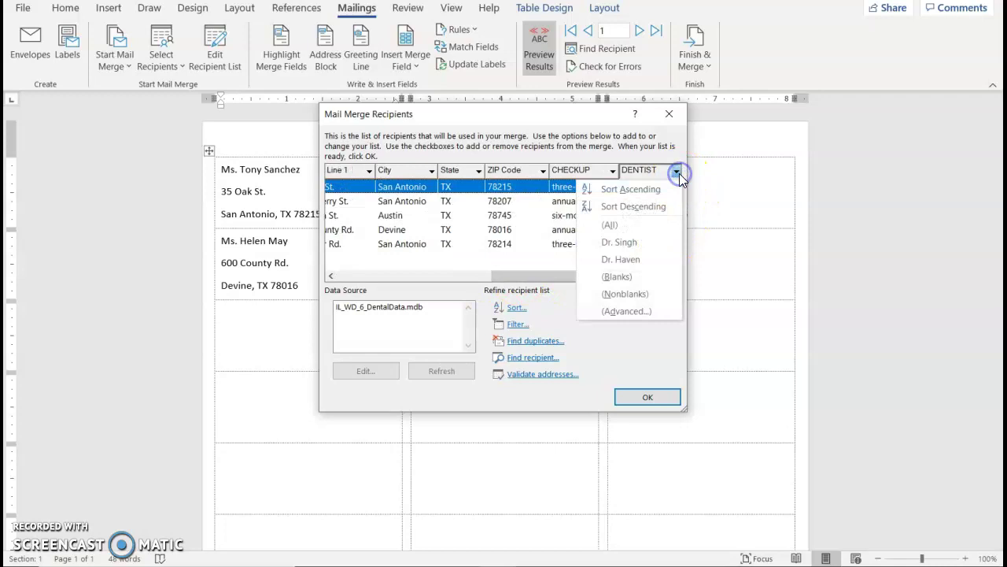
left_click(628, 244)
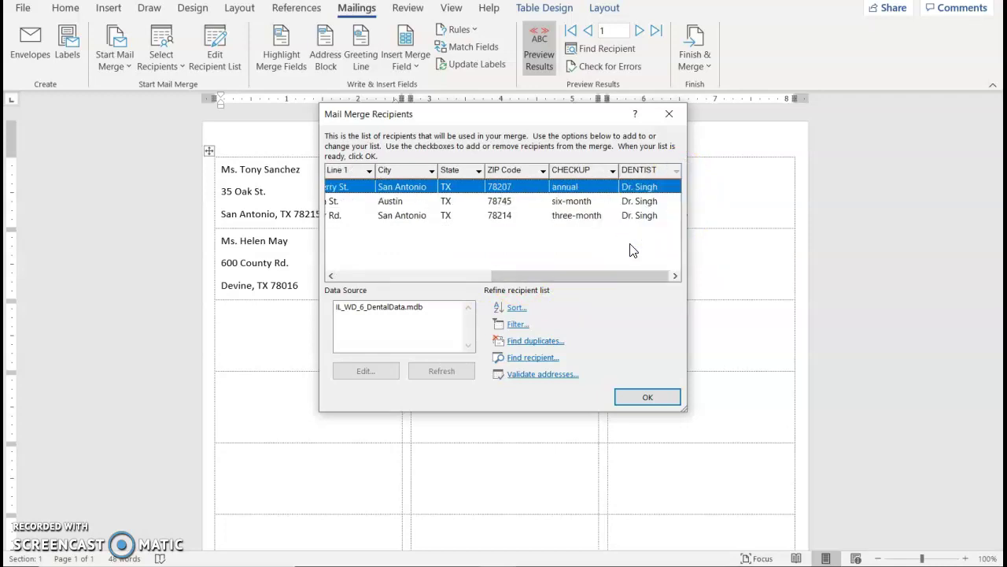
left_click(626, 262)
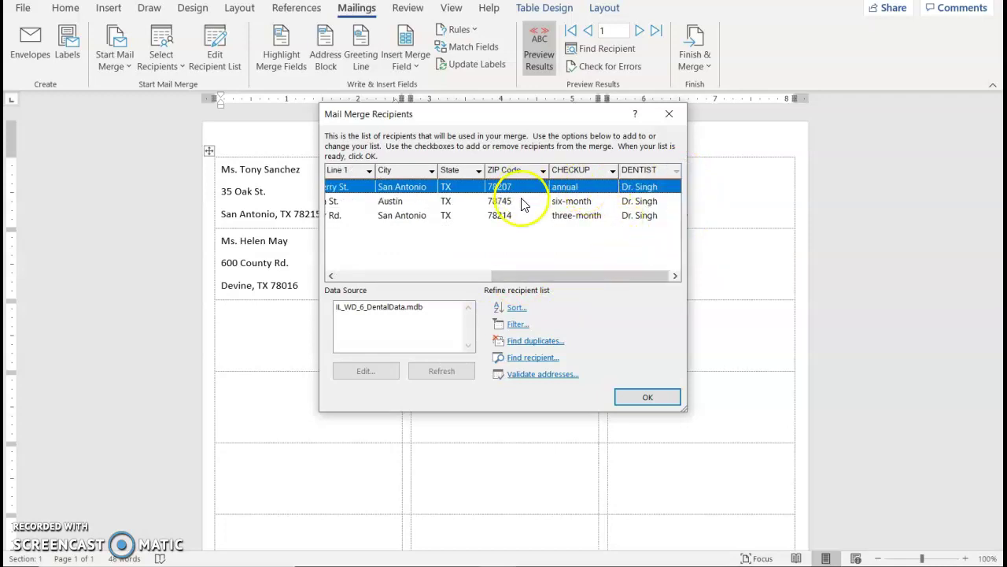
Sort the filtered recipients by City ascending and apply the list to the labels.
left_click(514, 307)
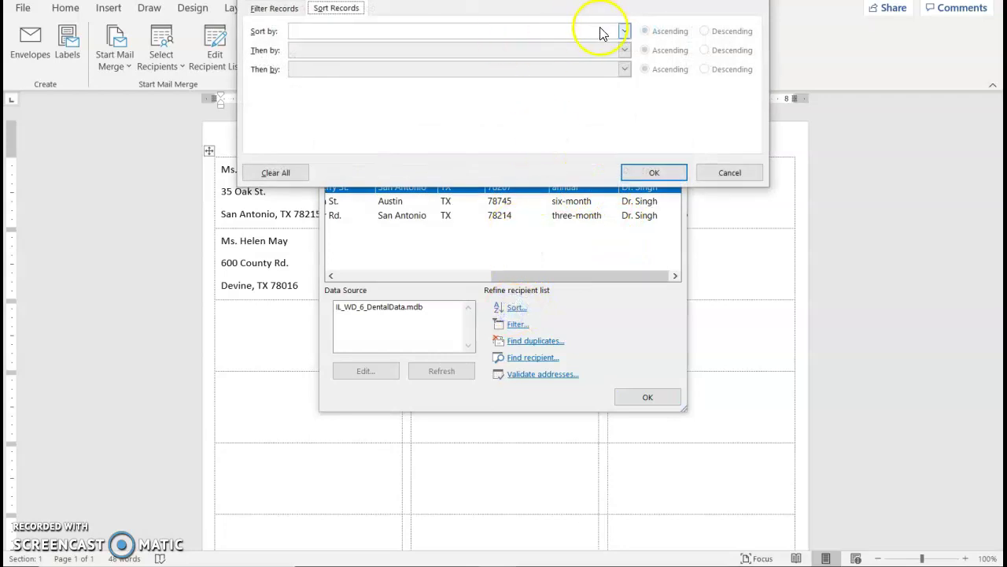
left_click(624, 31)
left_click(307, 95)
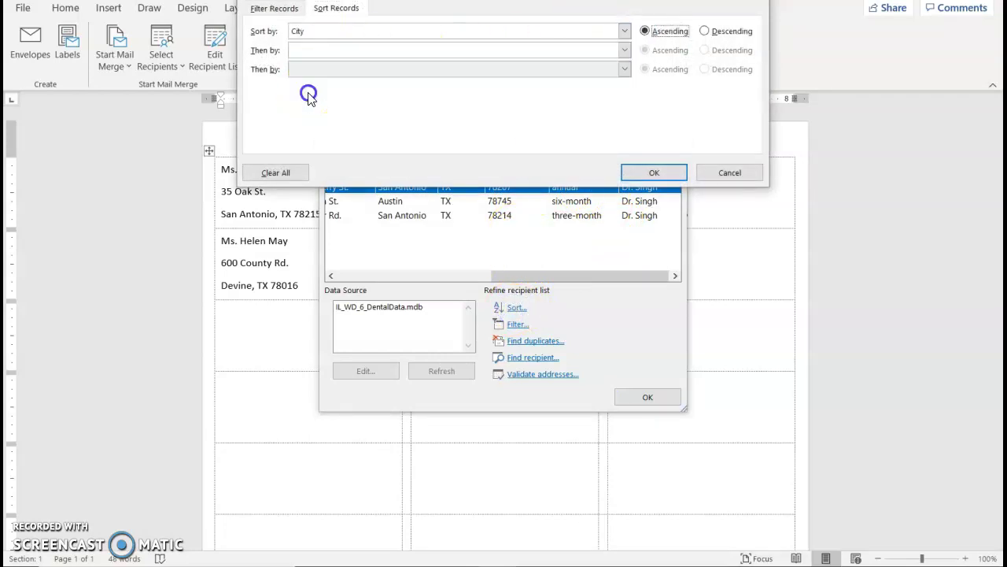
left_click(662, 175)
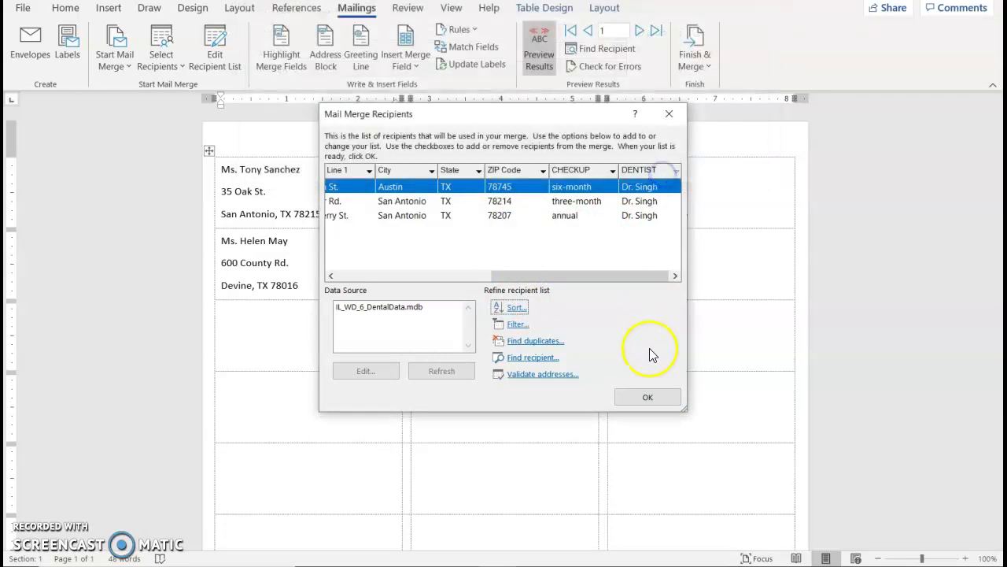
left_click(635, 397)
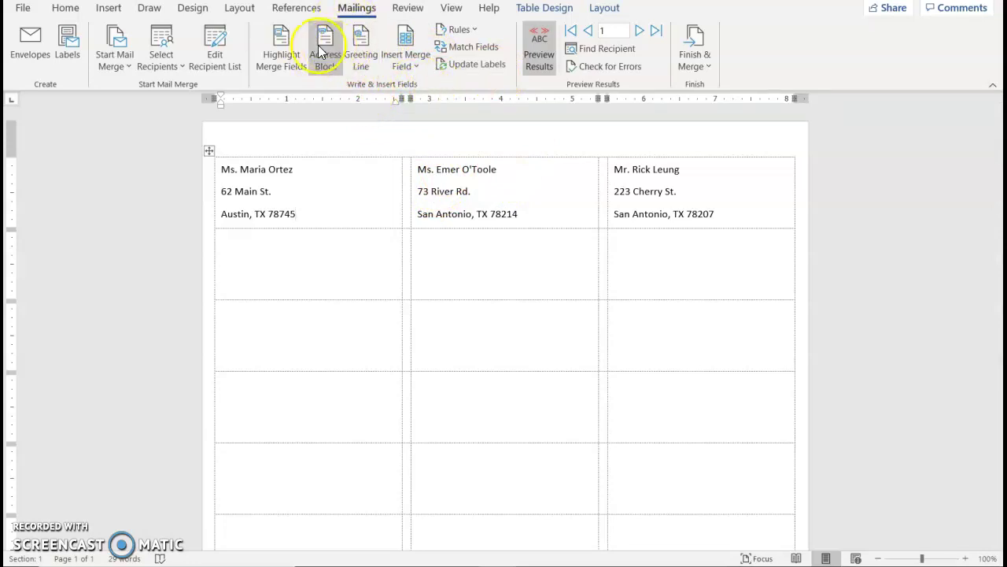
Set the DENTIST filter back to (All) in the recipient list and apply it.
left_click(227, 52)
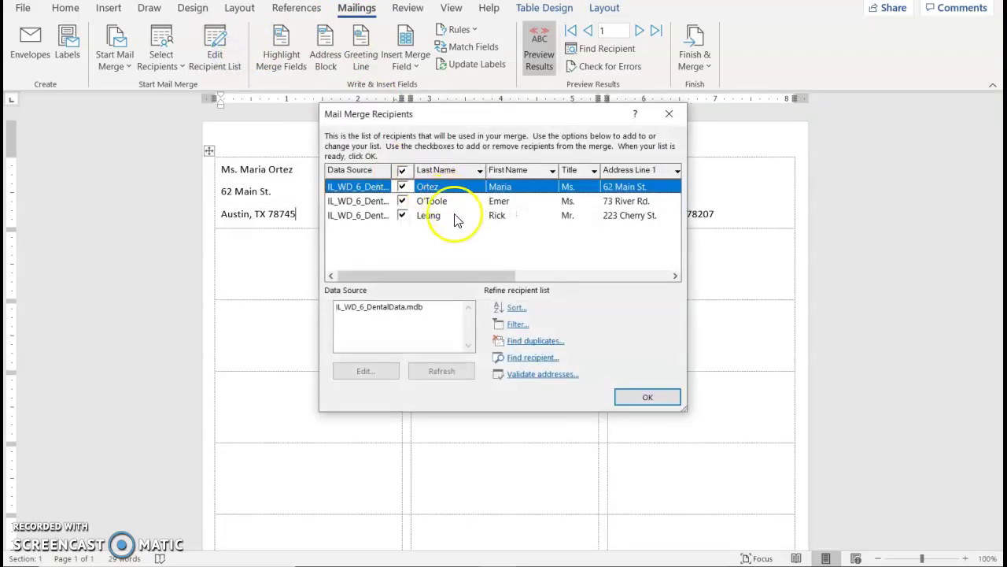
left_click_drag(508, 277, 653, 283)
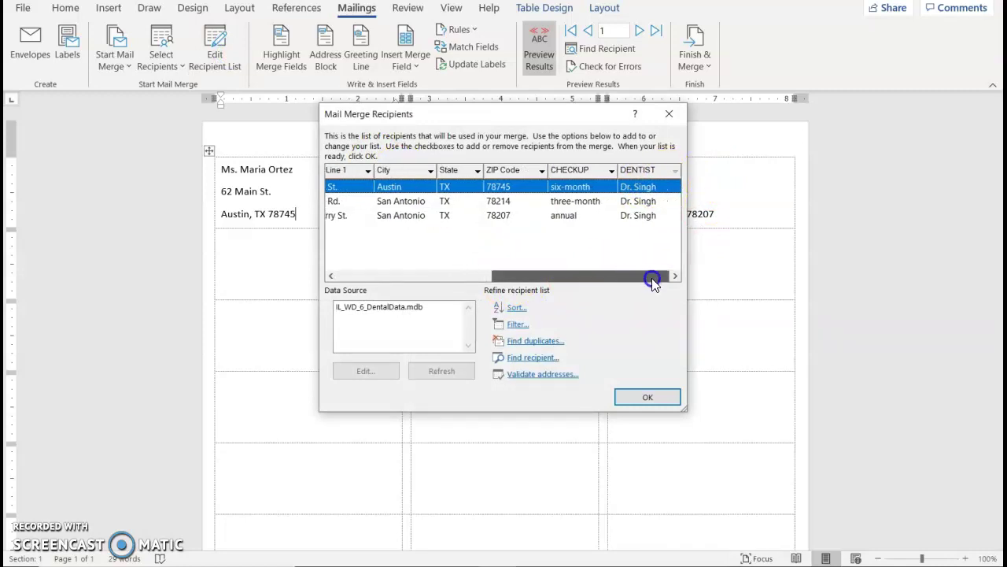
left_click(674, 170)
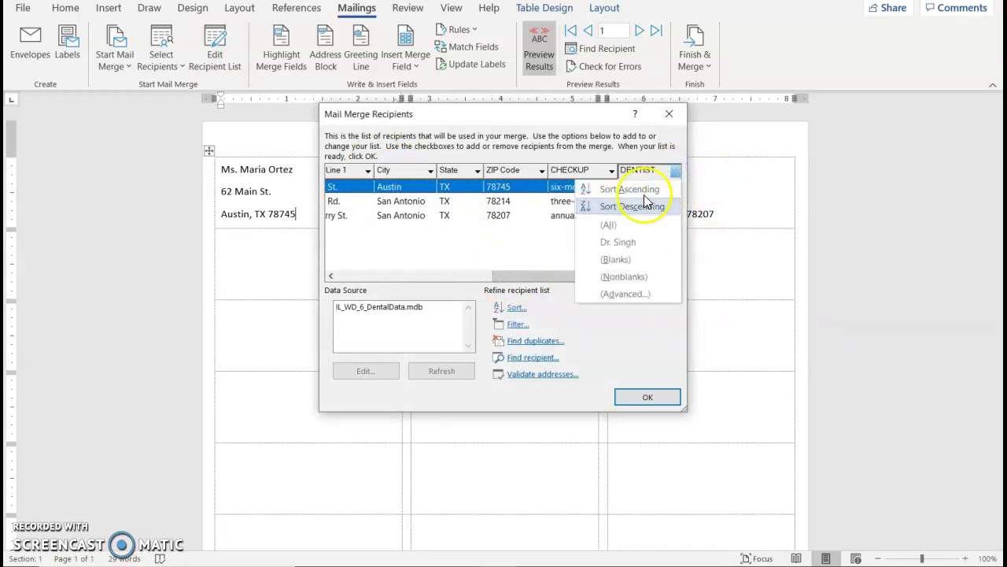
left_click(622, 225)
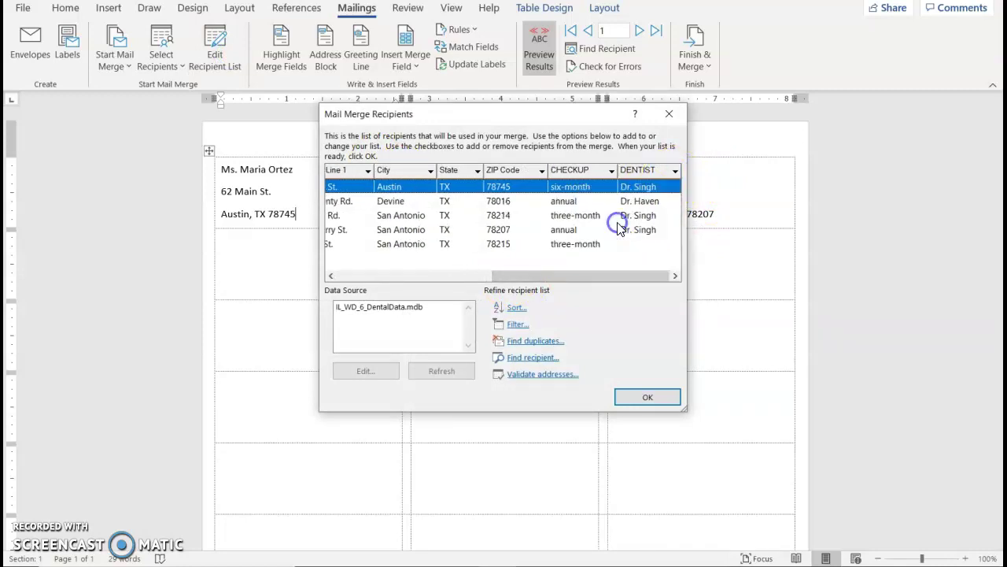
left_click(623, 395)
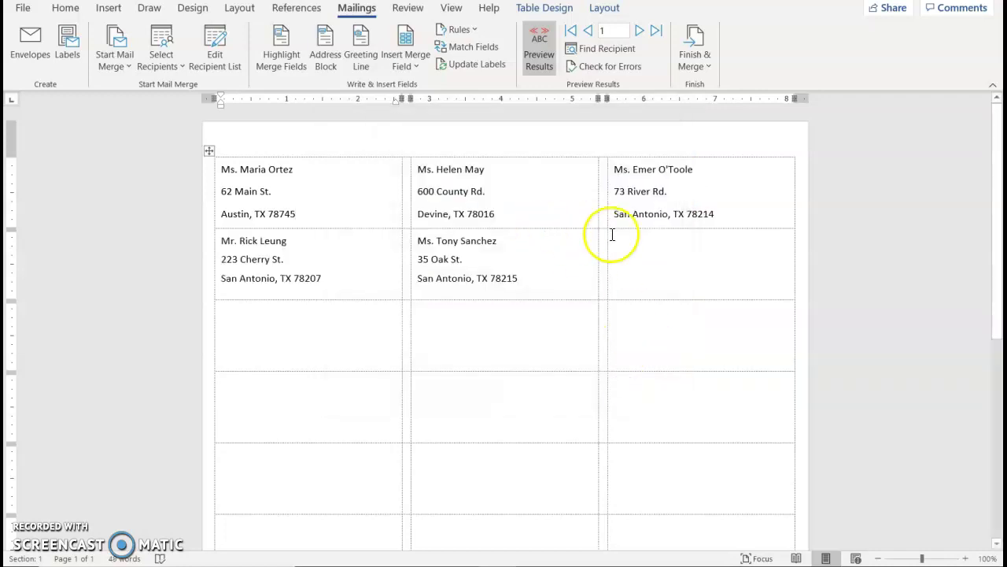